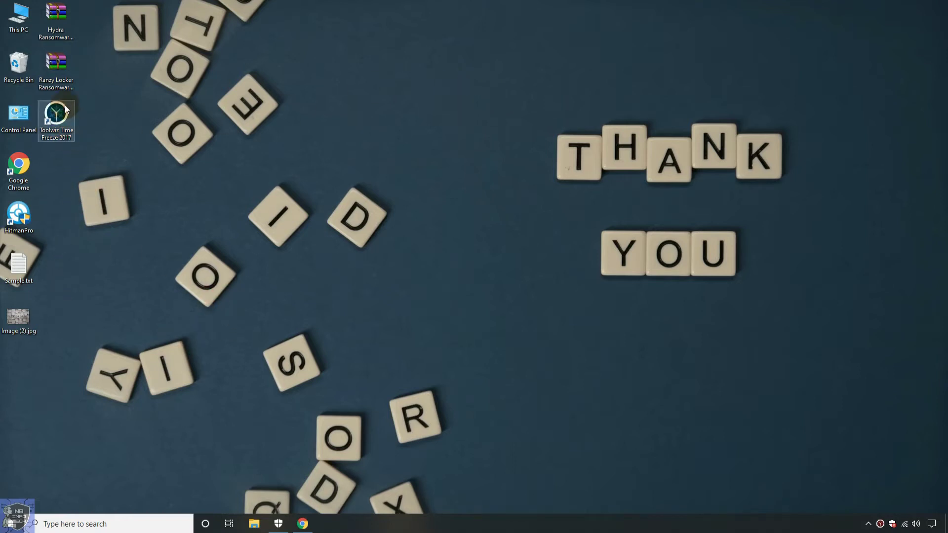
Launch Toolwiz Time Freeze from its desktop shortcut
left_click(53, 20)
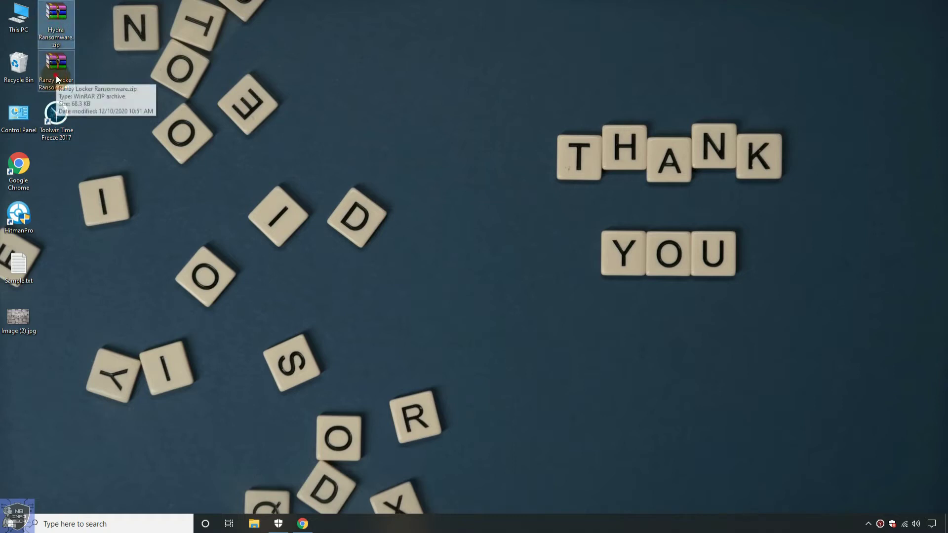
left_click(56, 75)
left_click(49, 130)
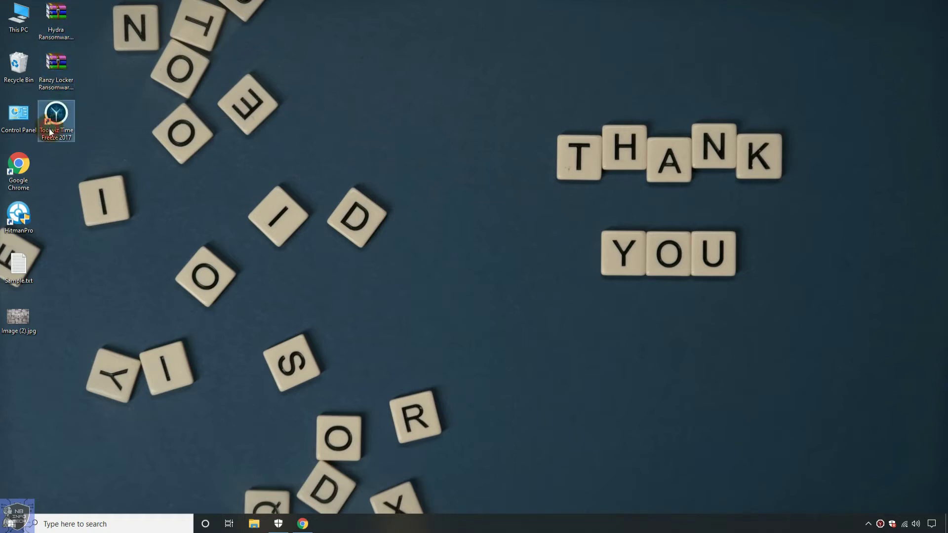
double_click(59, 130)
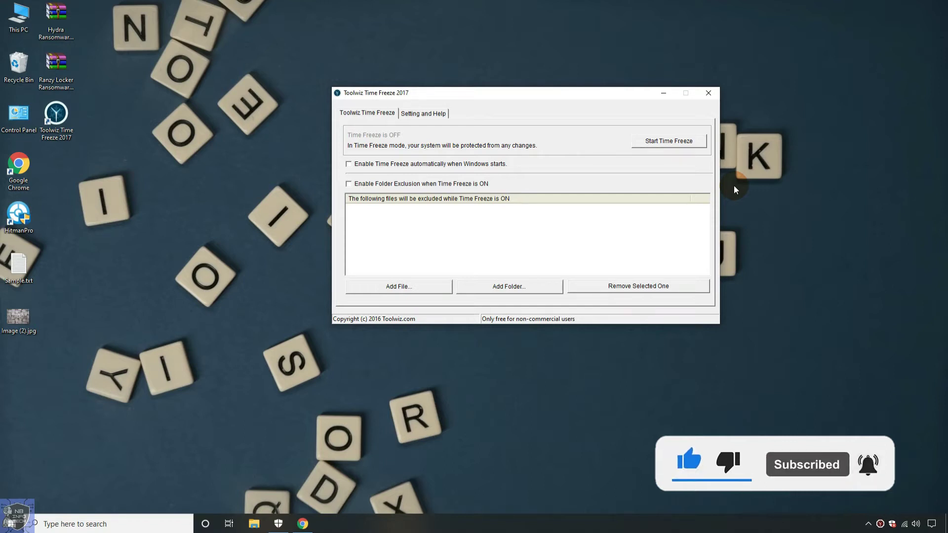
Try Add File, Add Folder and Remove Selected One, cancel each, then view Setting and Help
left_click(401, 286)
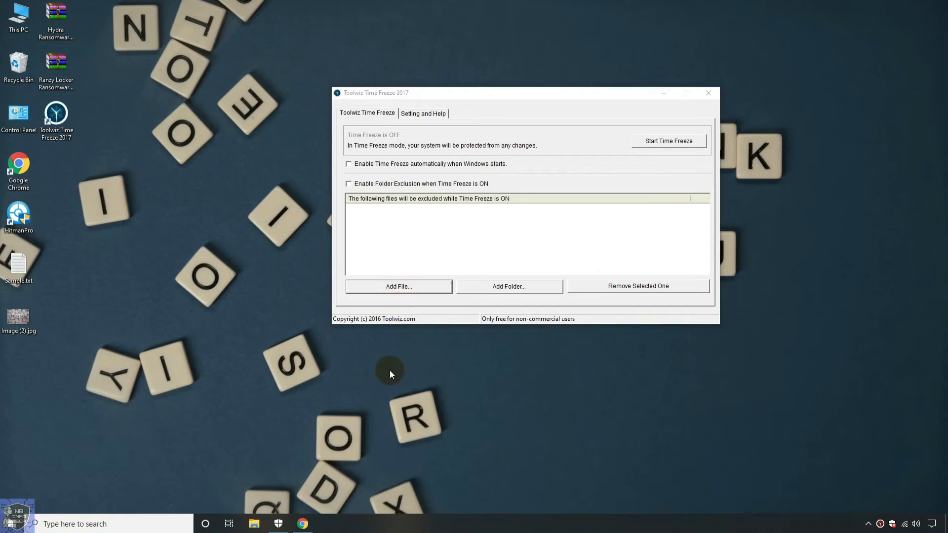
left_click(412, 287)
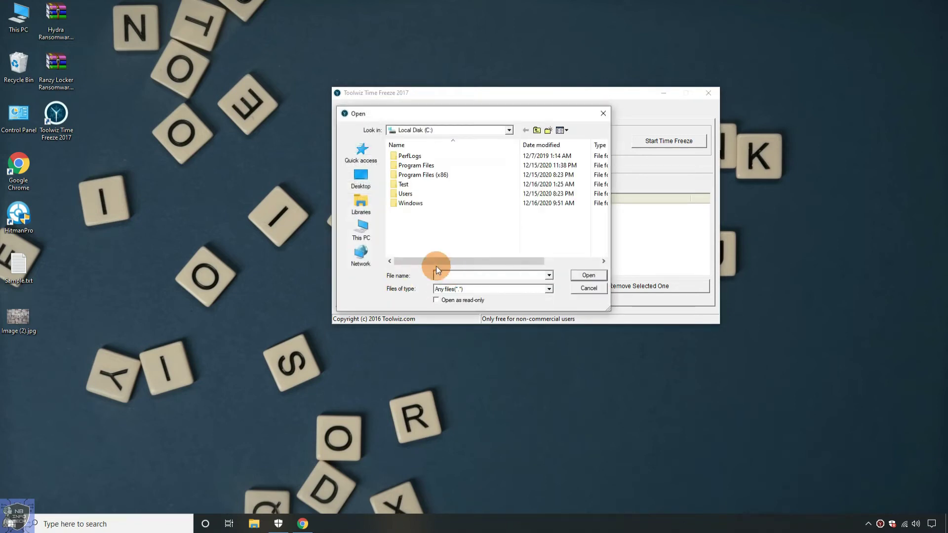
left_click(584, 292)
left_click(520, 289)
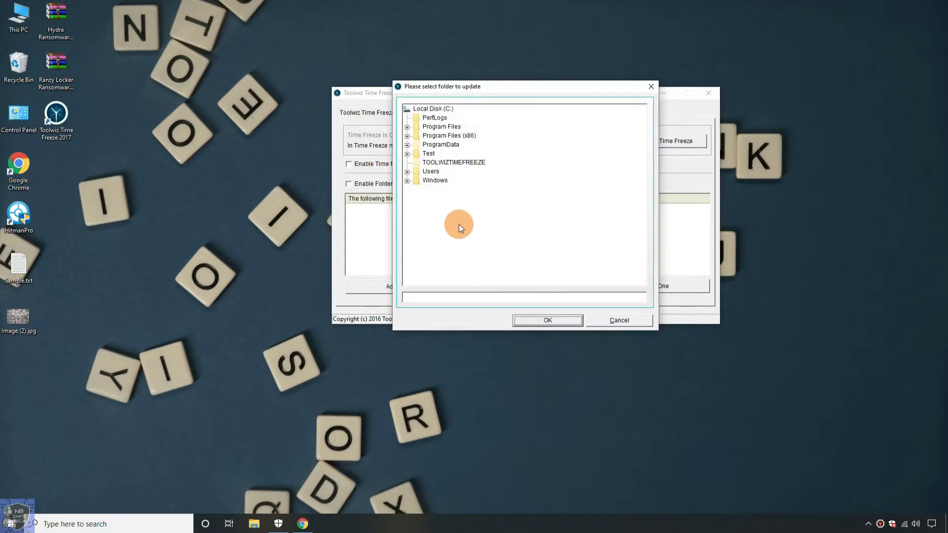
left_click(620, 322)
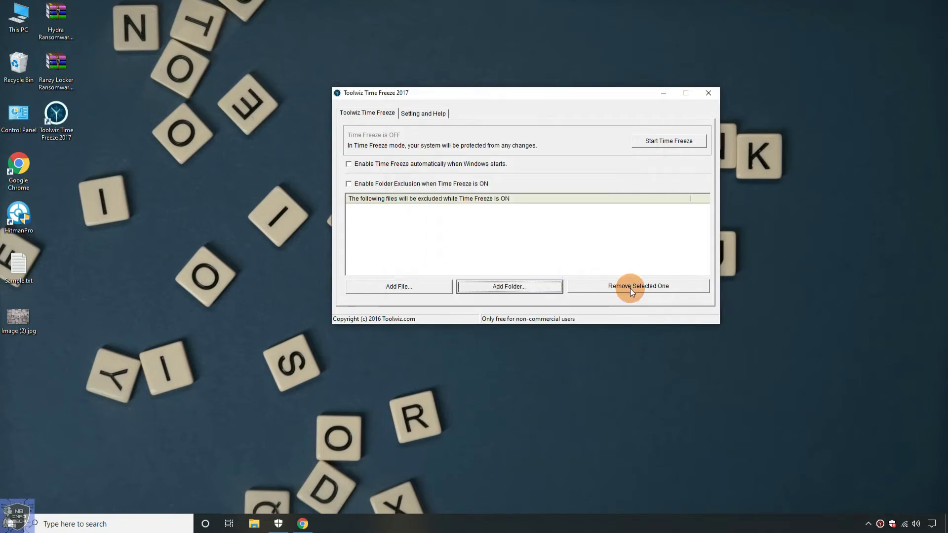
left_click(631, 290)
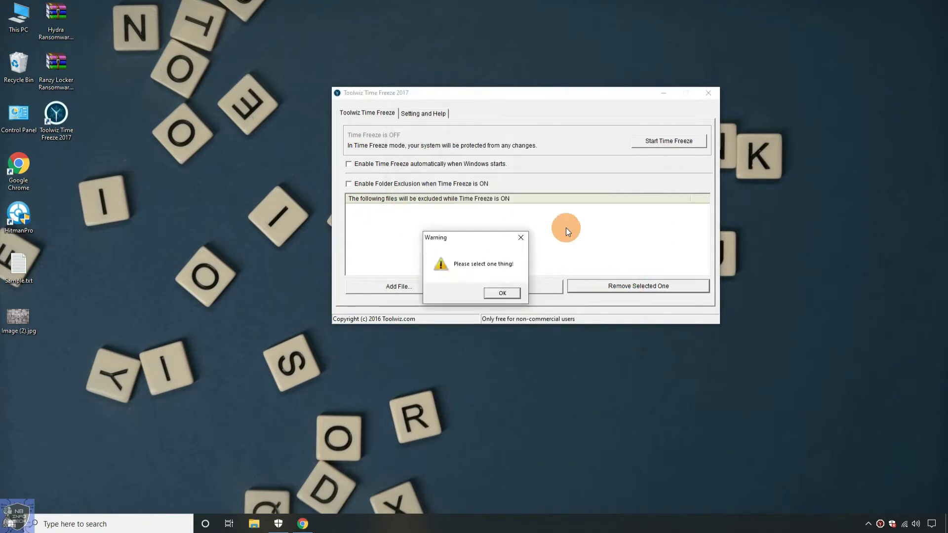
left_click(521, 237)
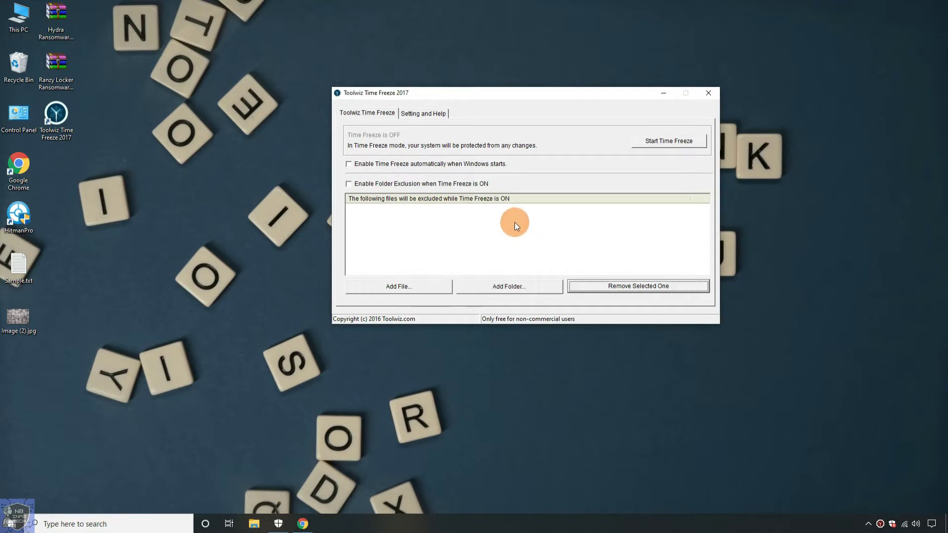
left_click(418, 117)
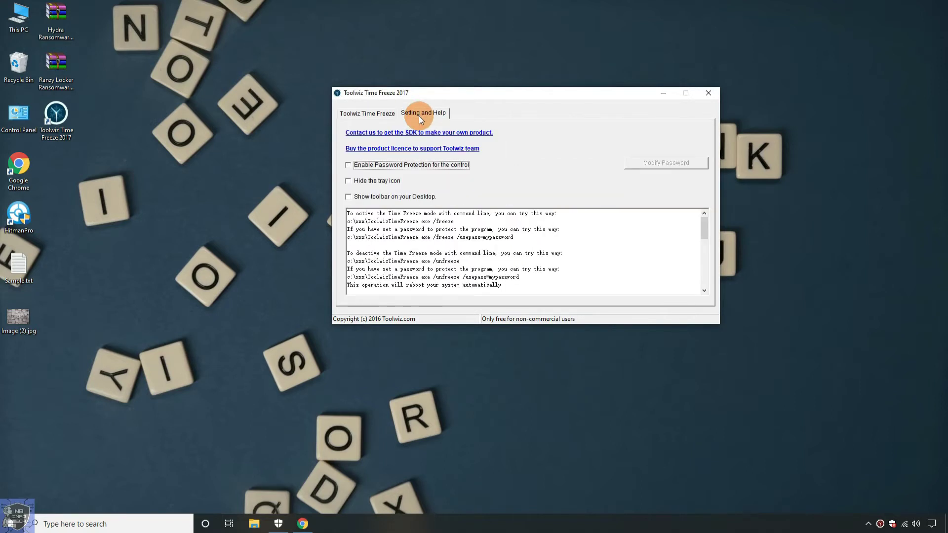
left_click(375, 166)
left_click(670, 165)
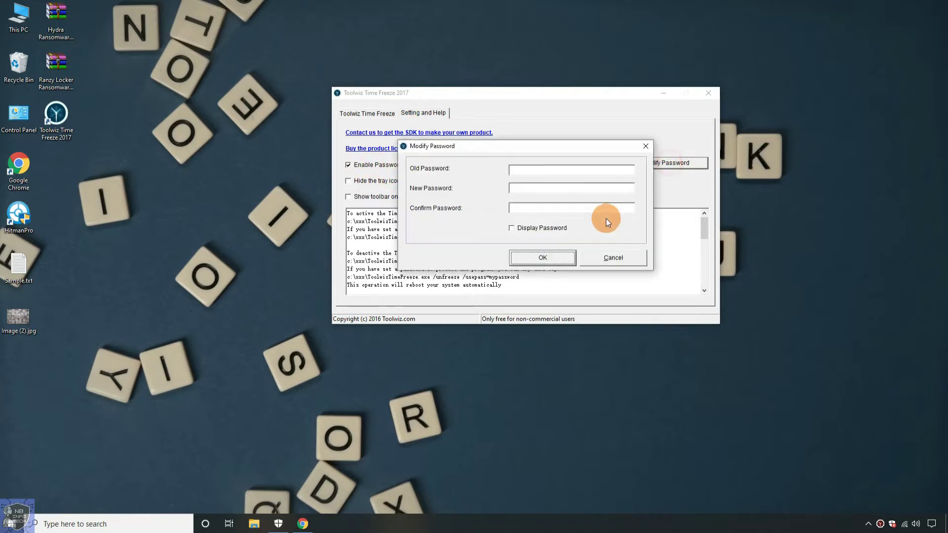
left_click(620, 257)
left_click(379, 186)
left_click(379, 186)
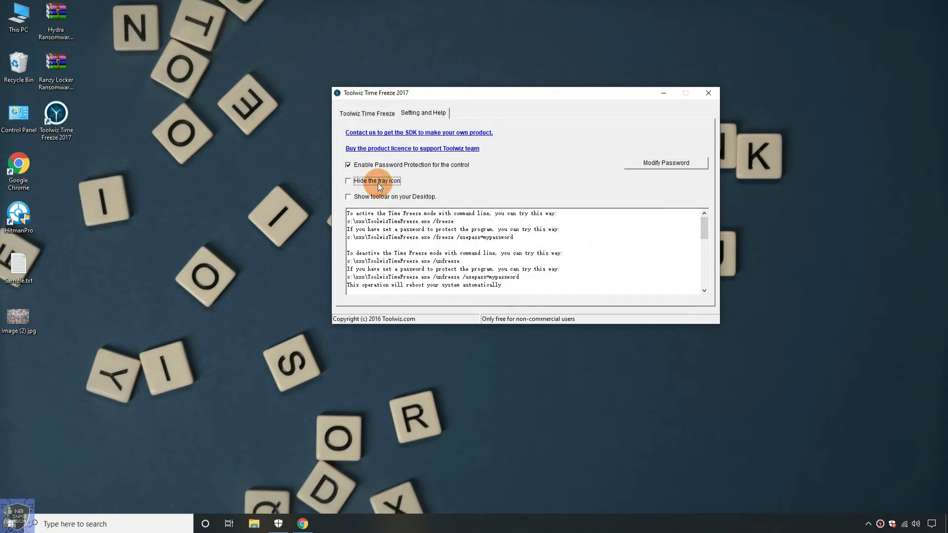
left_click(378, 182)
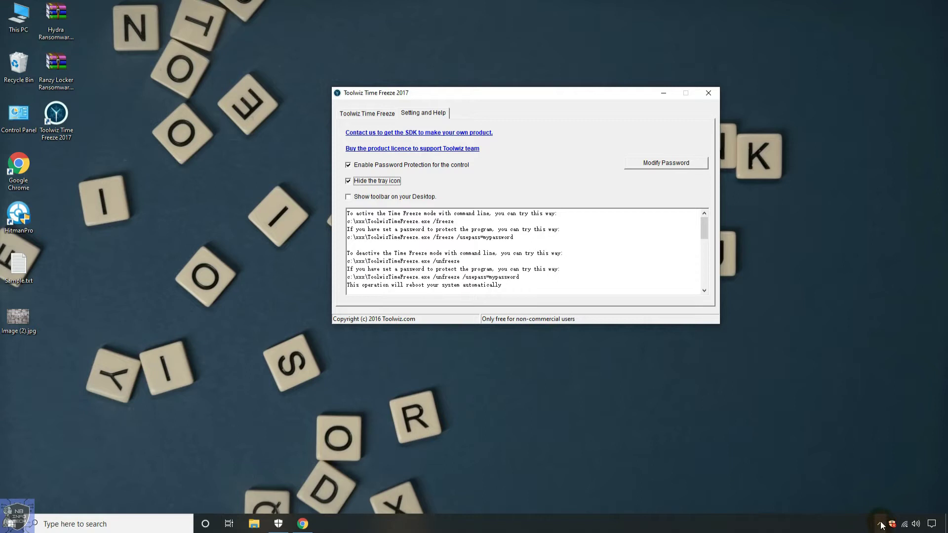
left_click(373, 182)
left_click(373, 197)
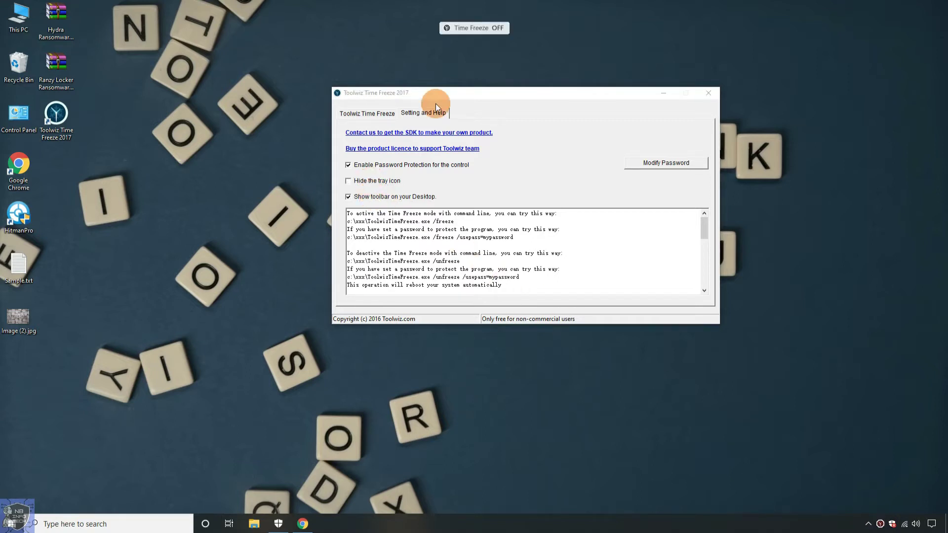
left_click(372, 196)
left_click(373, 167)
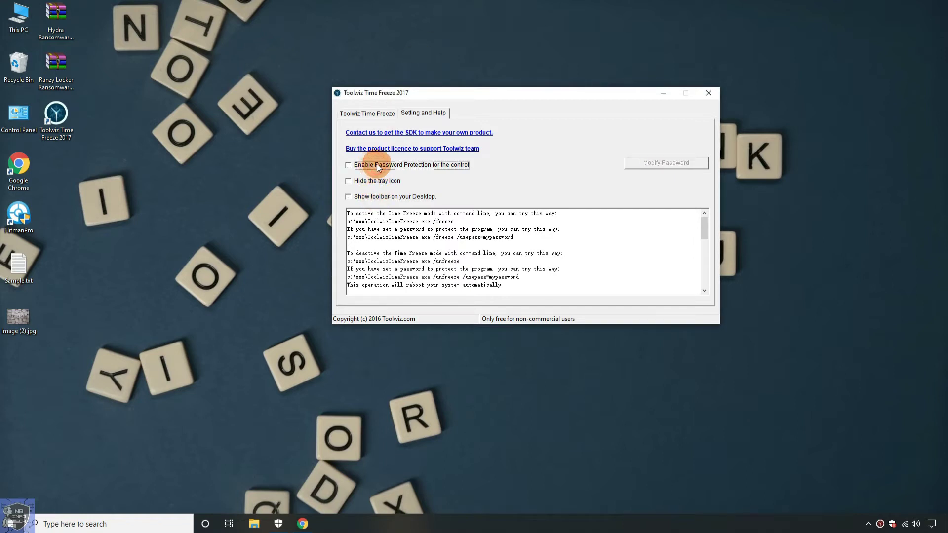
left_click(450, 264)
scroll(451, 263, "down", 10)
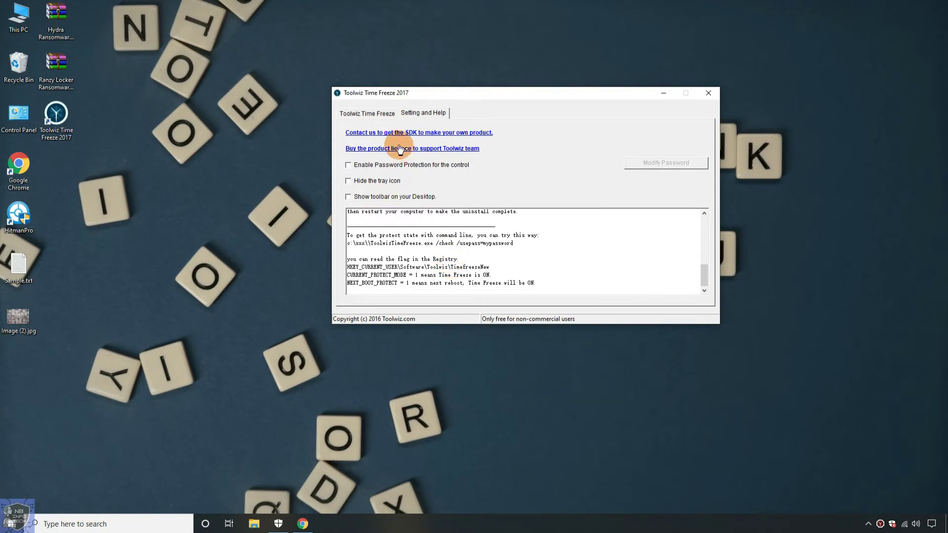
Return to the main Time Freeze page and cancel Add File, Add Folder and Remove Selected One
left_click(370, 115)
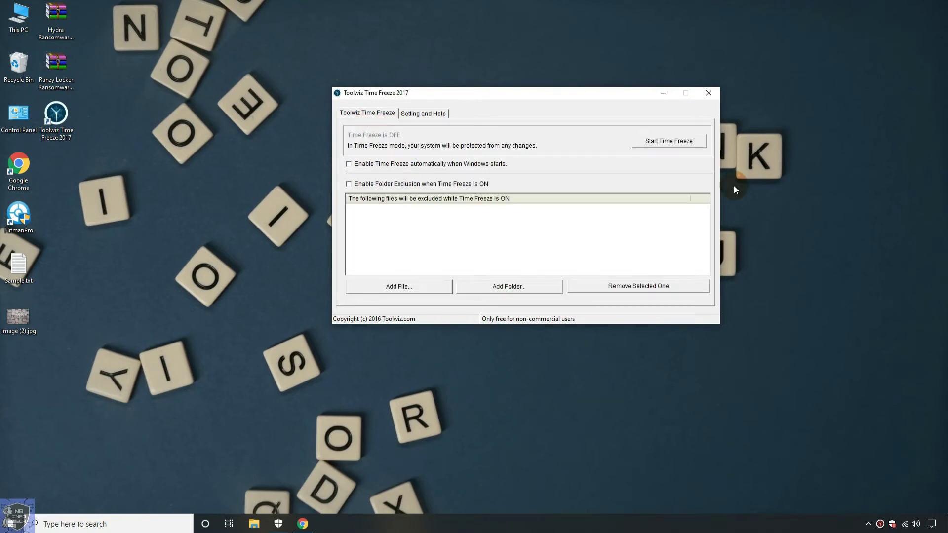
left_click(410, 282)
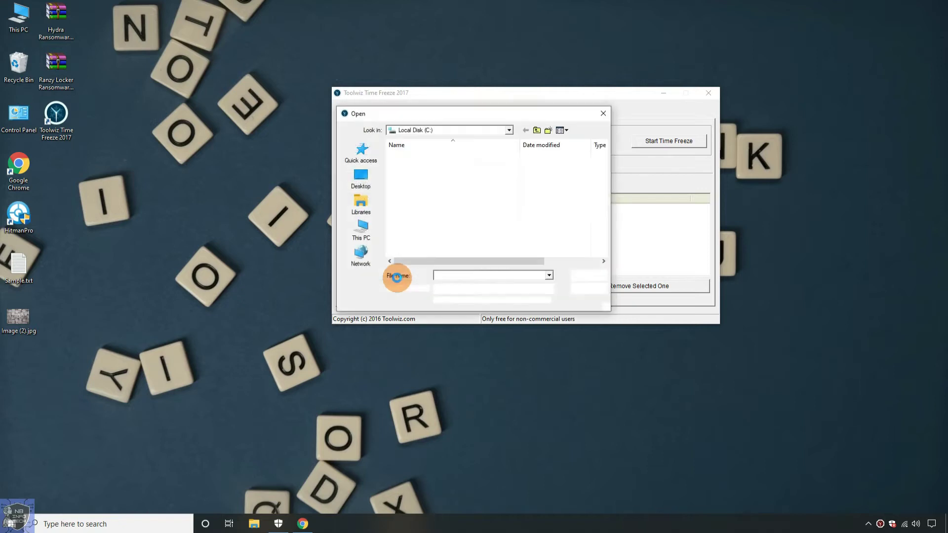
left_click(583, 290)
left_click(520, 289)
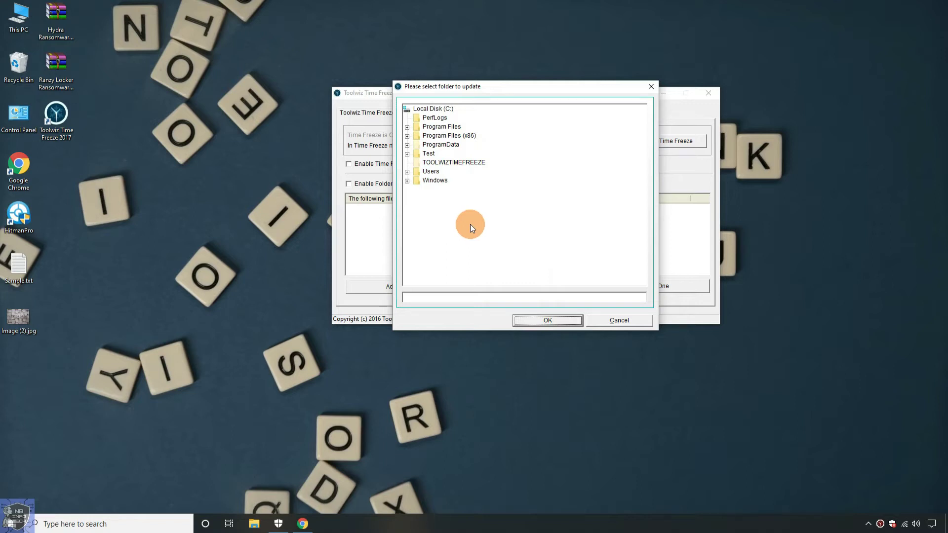
left_click(620, 320)
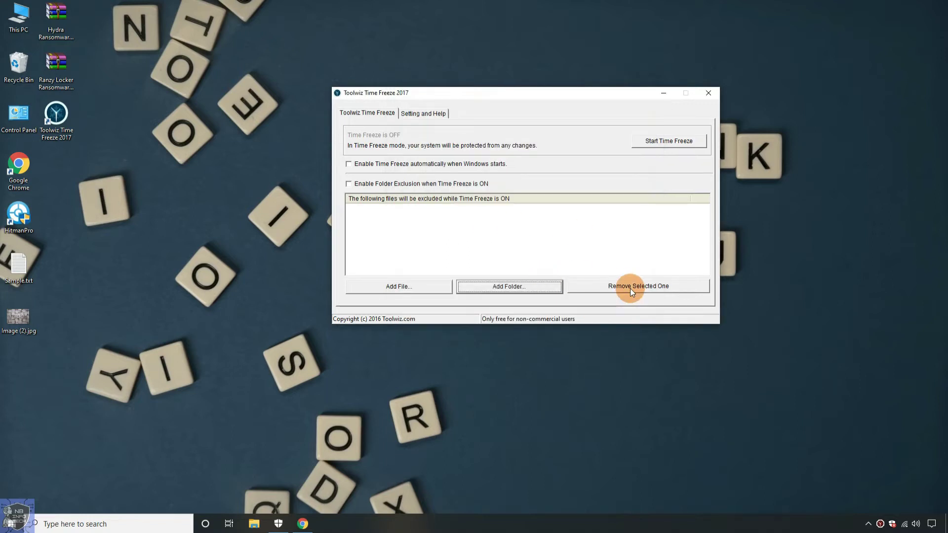
left_click(630, 289)
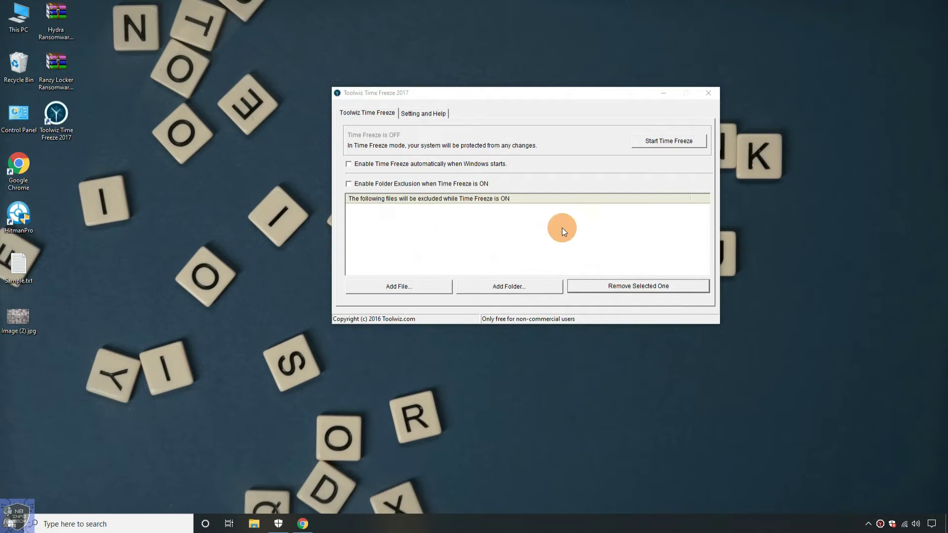
left_click(522, 240)
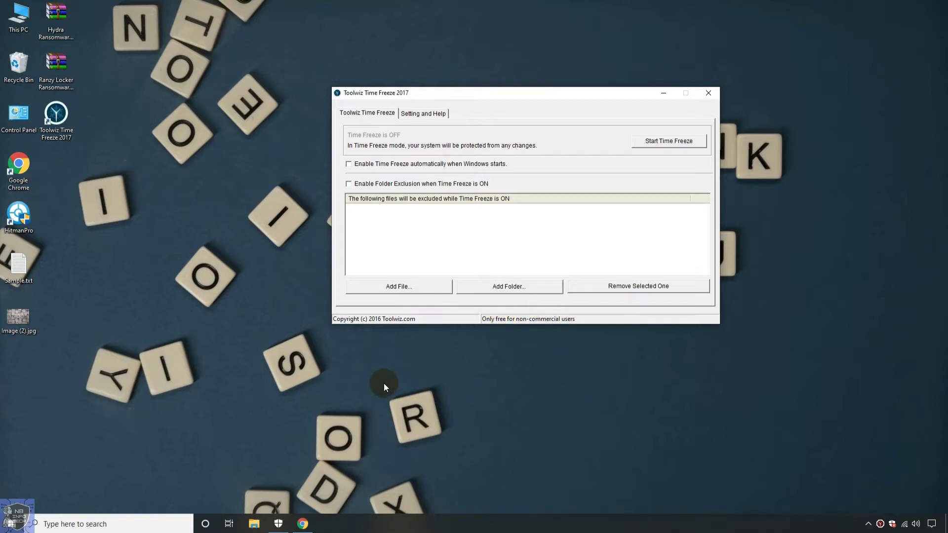
Switch Time Freeze on, minimize it, restore it via the tray icon's Show Program, then close it
left_click(670, 144)
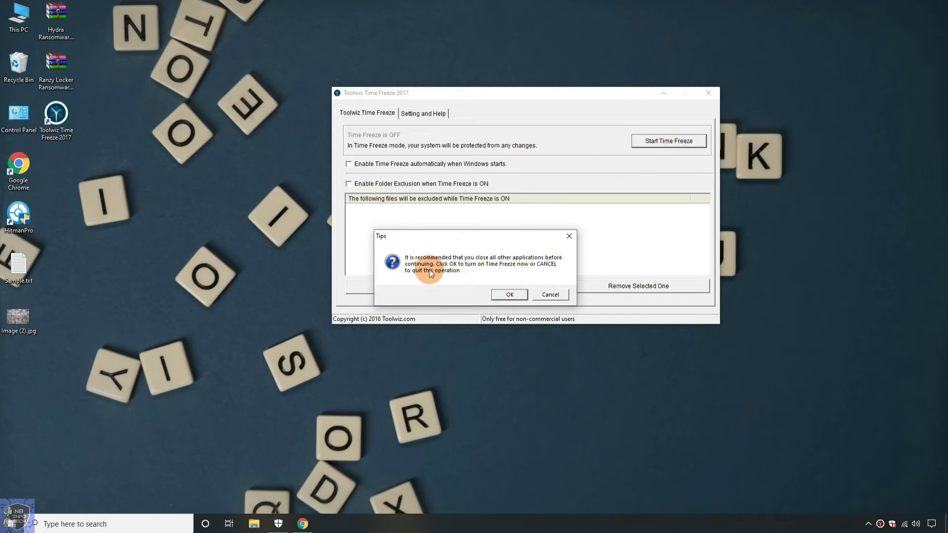
left_click(509, 294)
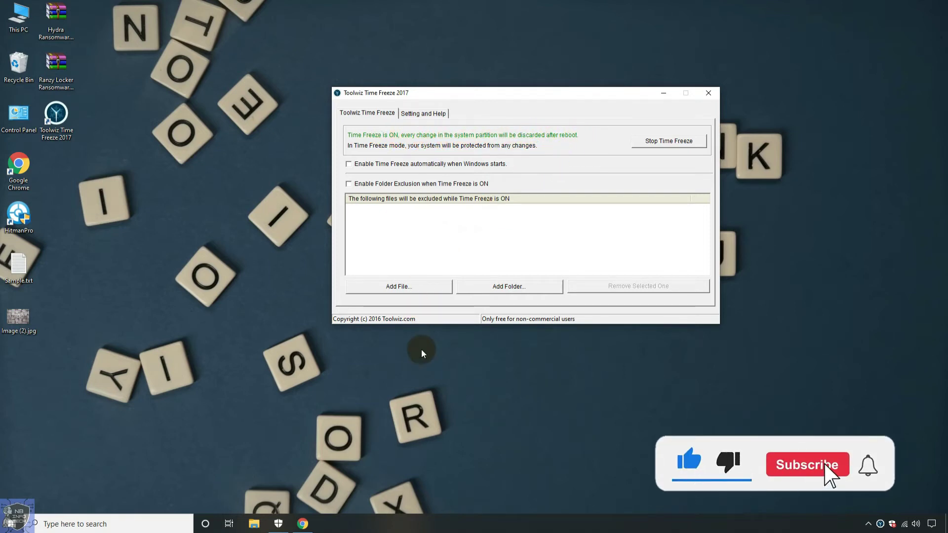
left_click(664, 95)
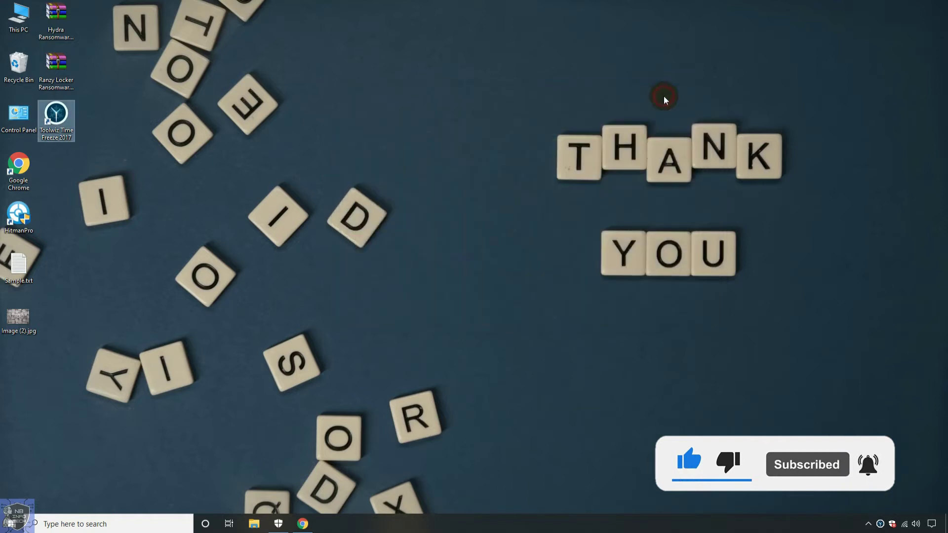
right_click(882, 527)
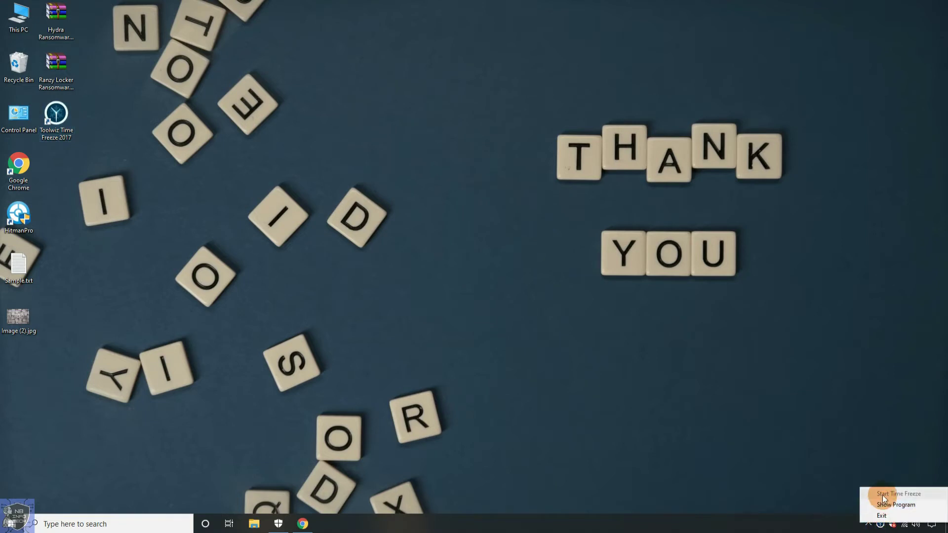
left_click(883, 504)
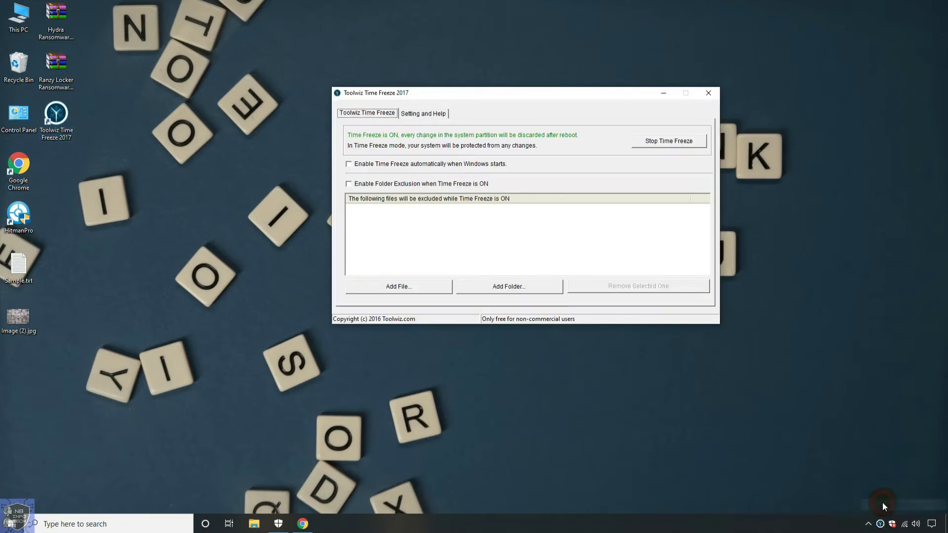
left_click(710, 93)
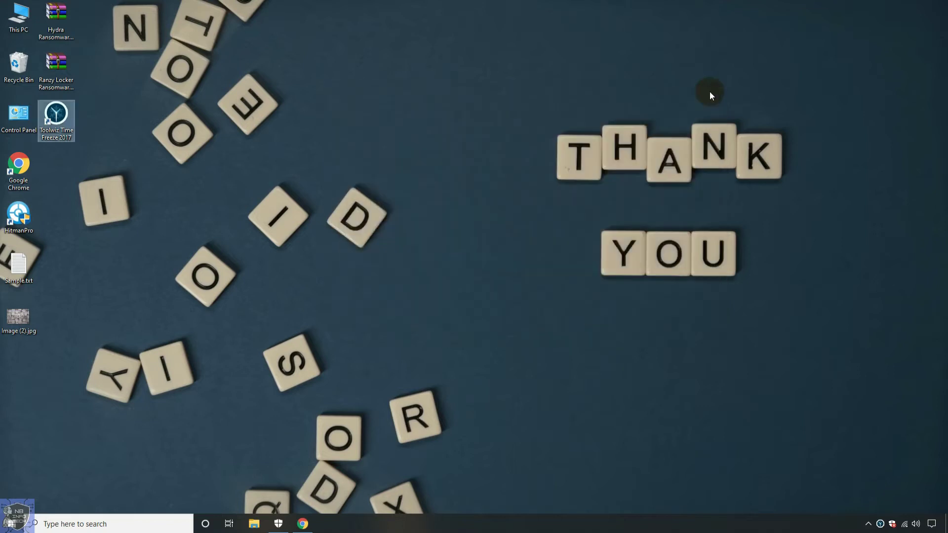
left_click(278, 524)
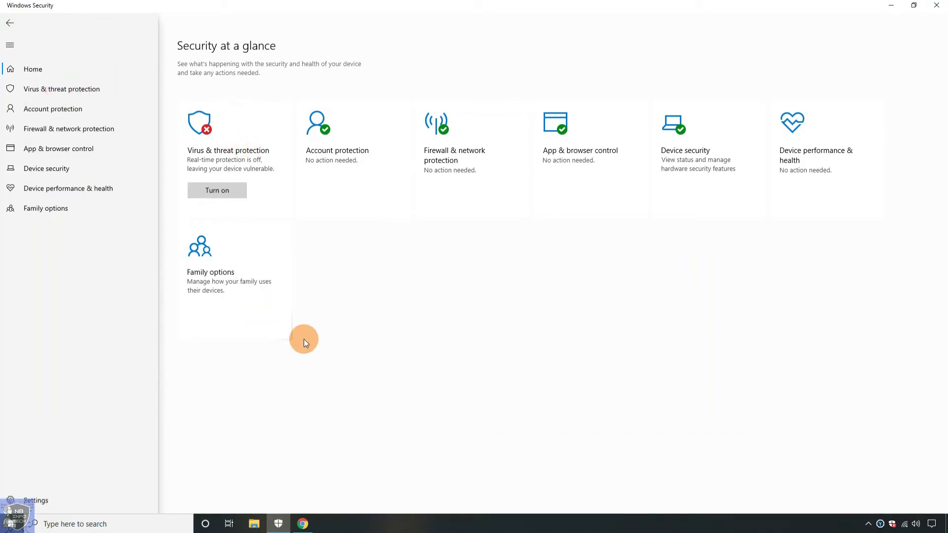
left_click(189, 321)
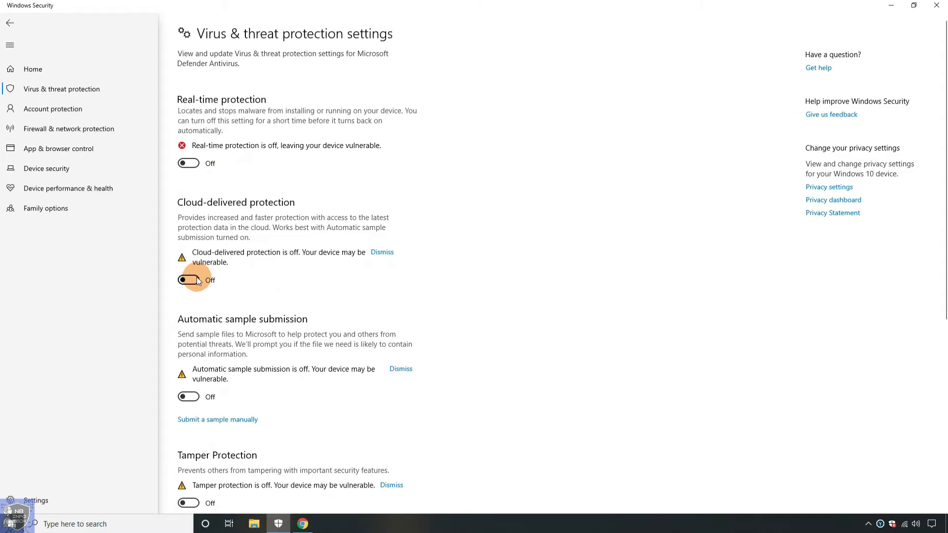
scroll(253, 281, "down", 5)
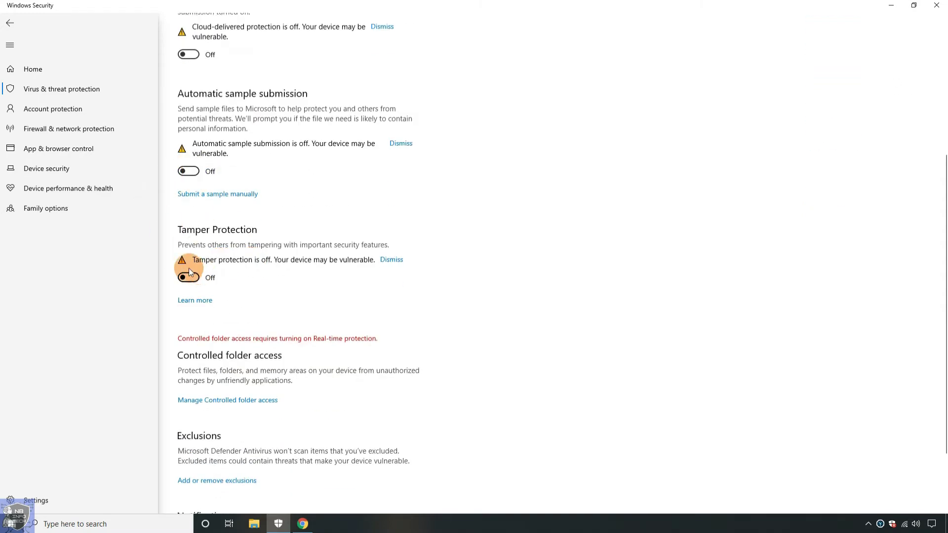
scroll(371, 283, "down", 1)
scroll(370, 280, "up", 7)
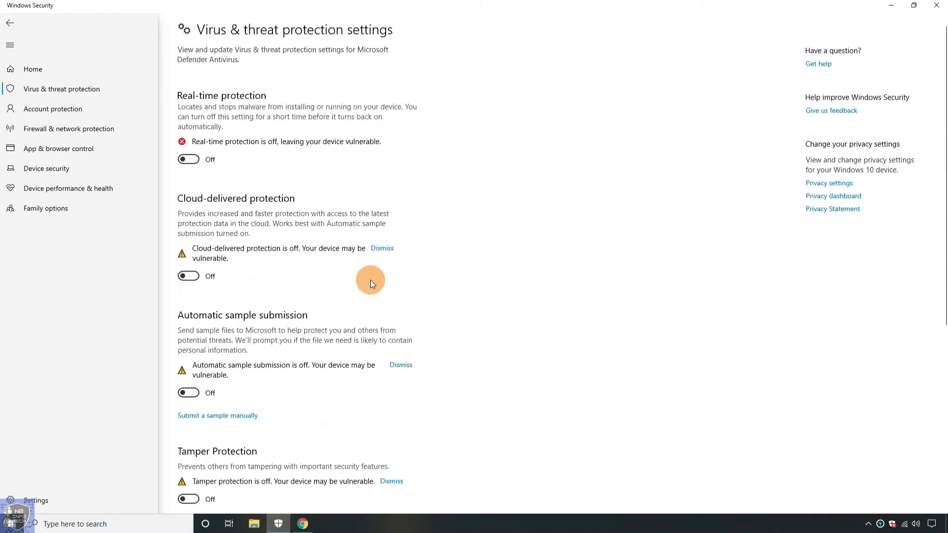
left_click(937, 6)
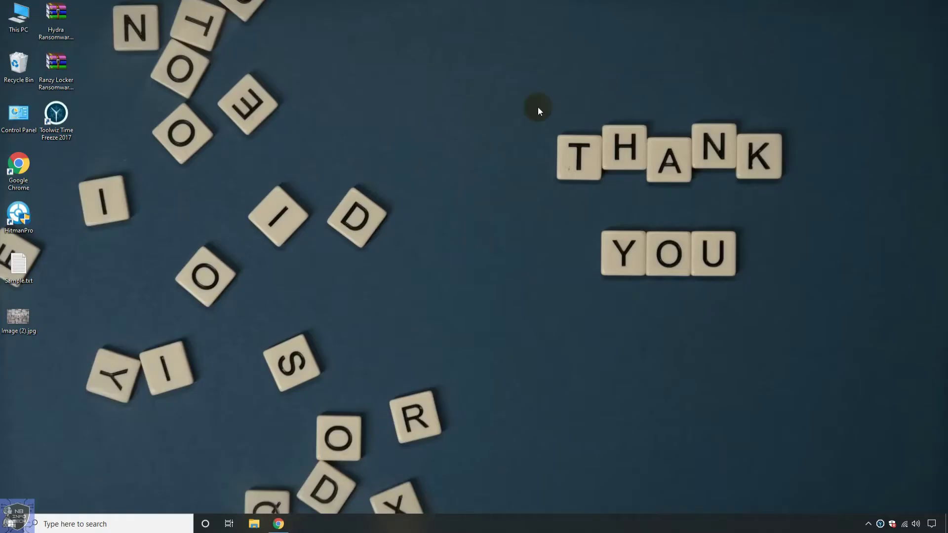
left_click(57, 25)
Extract the Hydra archive into its own Hydra Ransomware folder, entering the archive password
right_click(56, 25)
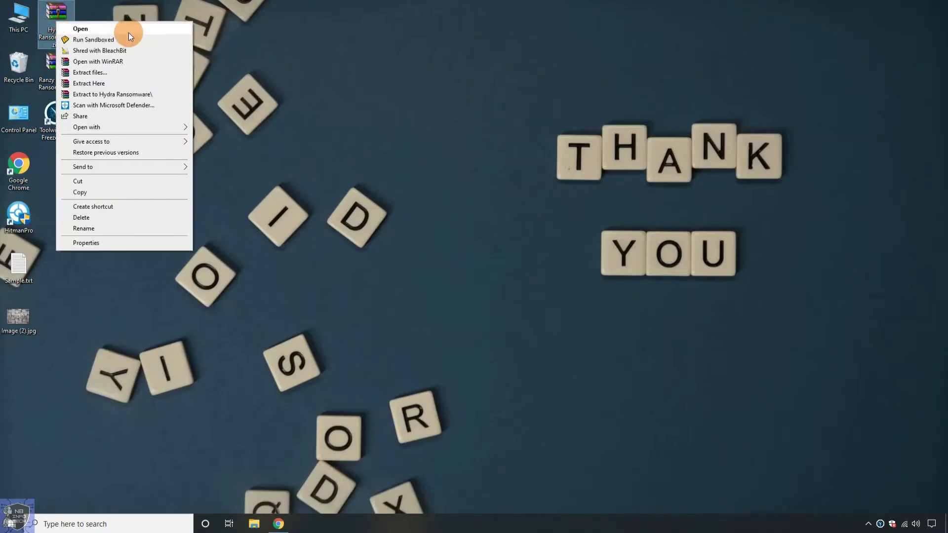
left_click(126, 93)
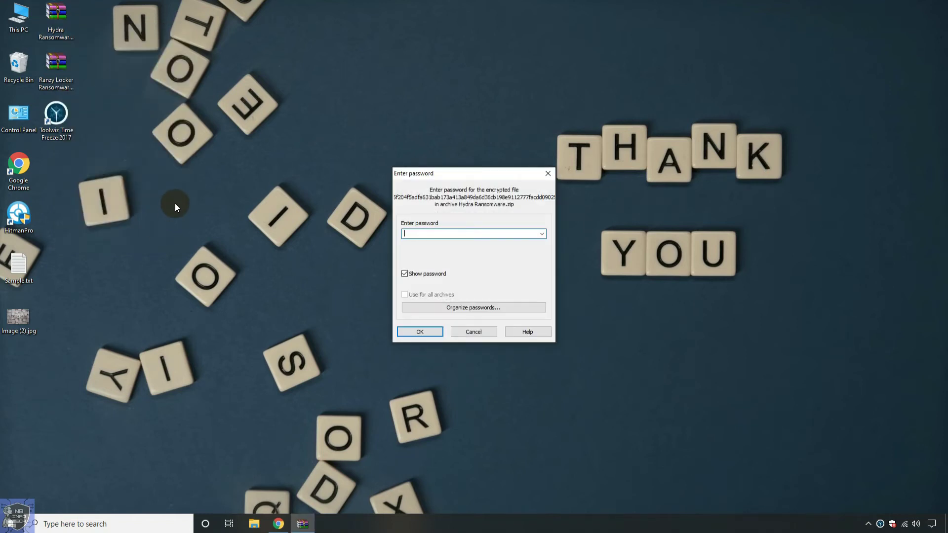
left_click(405, 274)
left_click(415, 234)
type("••••••")
key("Return")
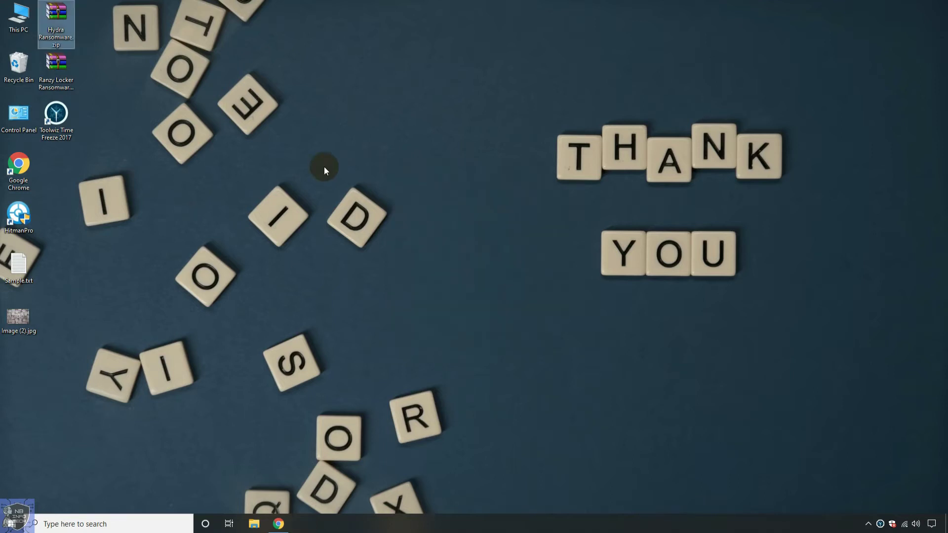
Extract the Ranzy Locker archive onto the desktop using its archive password
left_click(55, 70)
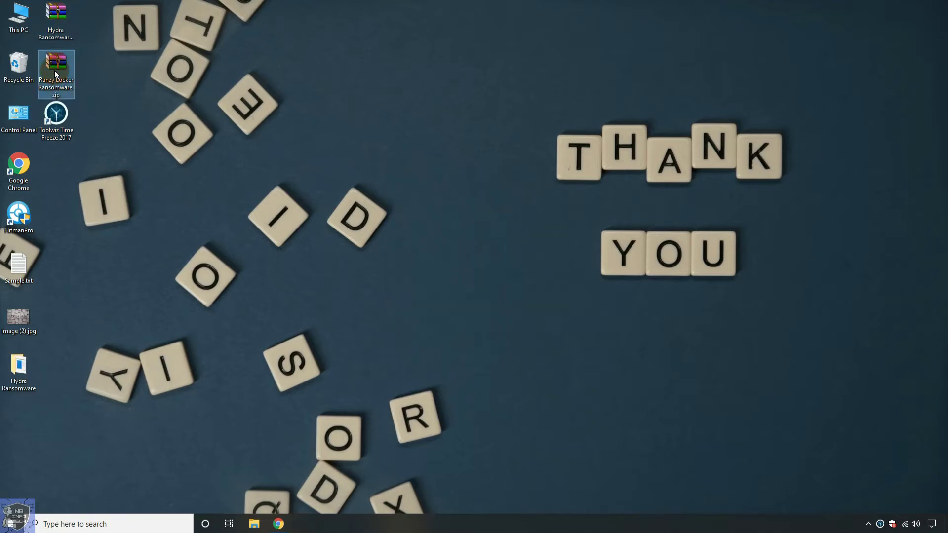
right_click(54, 70)
left_click(107, 133)
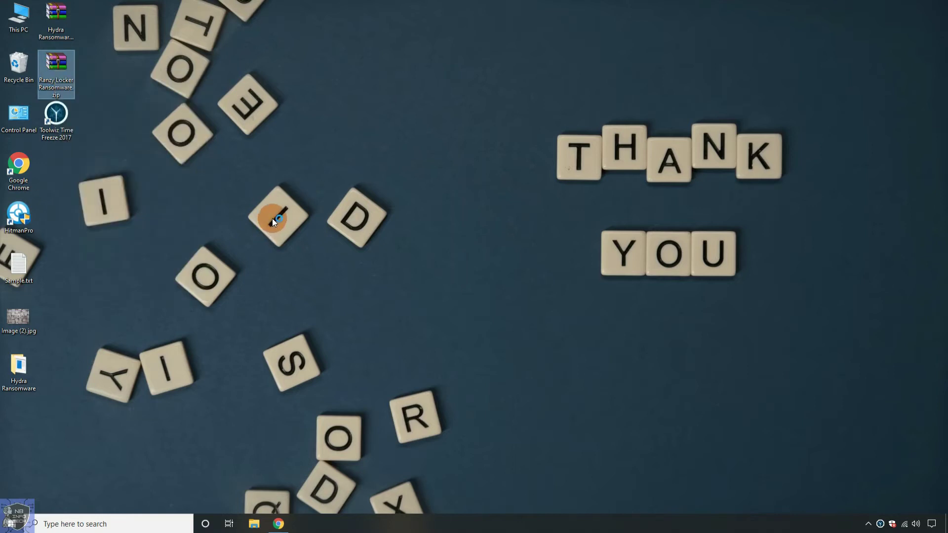
type("virusted")
key("Return")
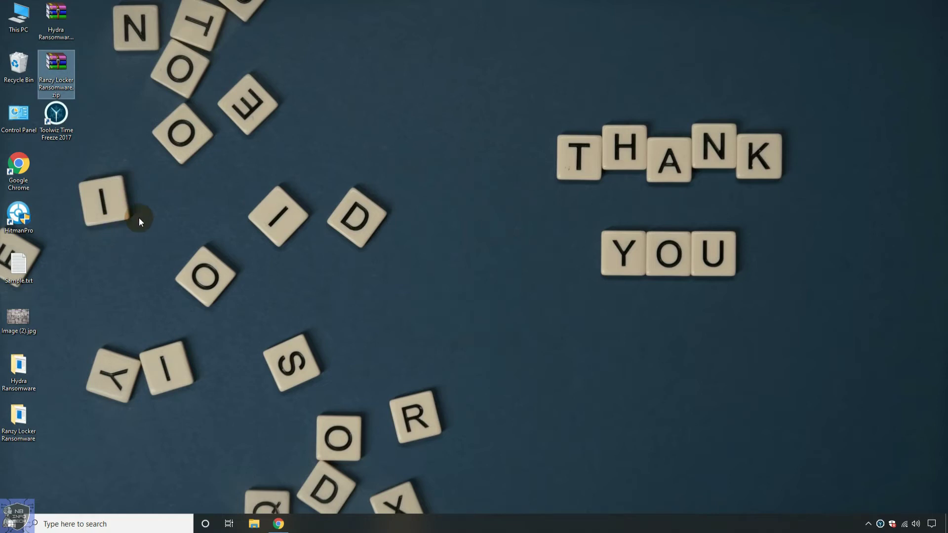
Upload the Hydra ransomware executable from the Hydra Ransomware folder to VirusTotal
left_click(230, 281)
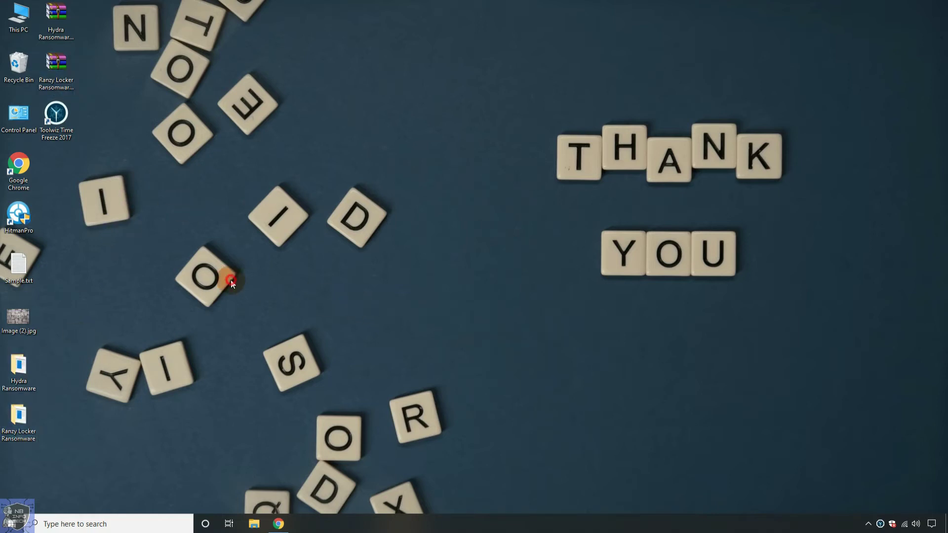
left_click(279, 523)
left_click(466, 330)
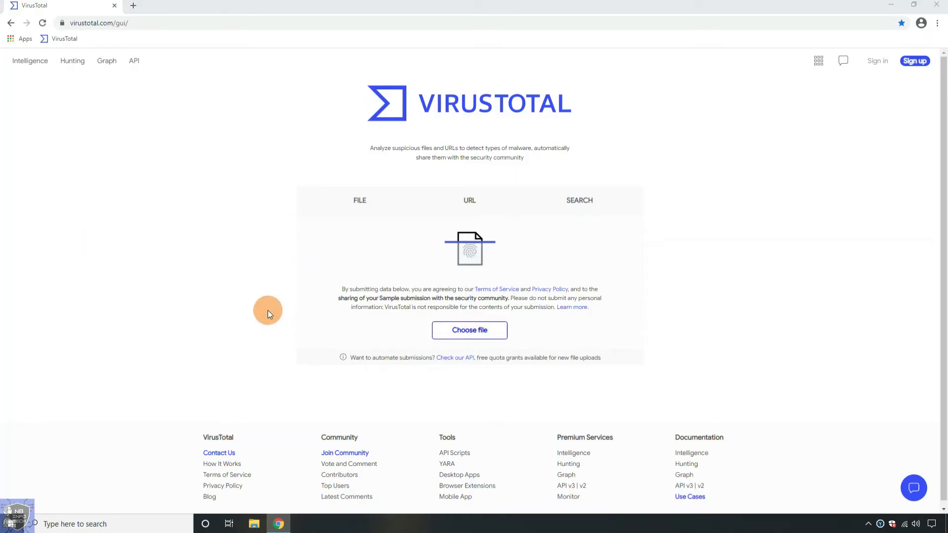
double_click(113, 72)
left_click(114, 72)
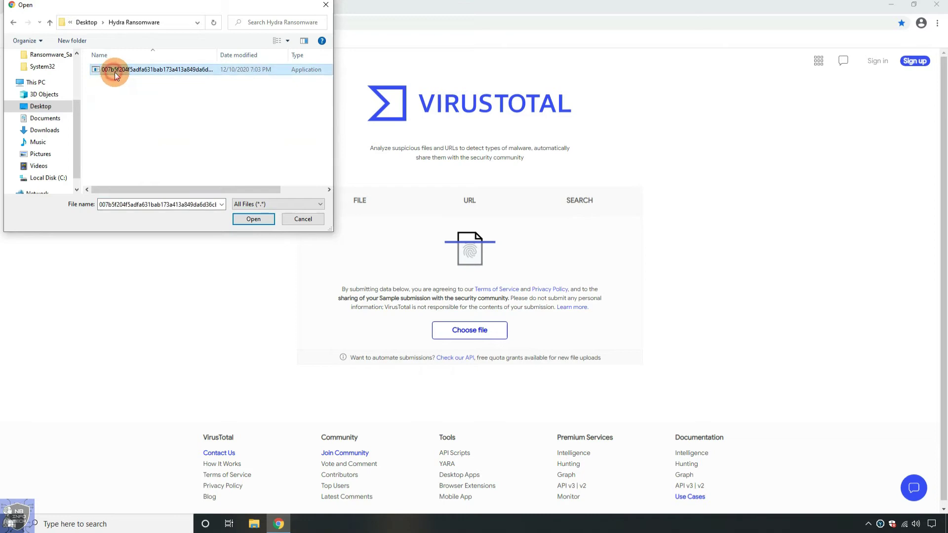
left_click(253, 219)
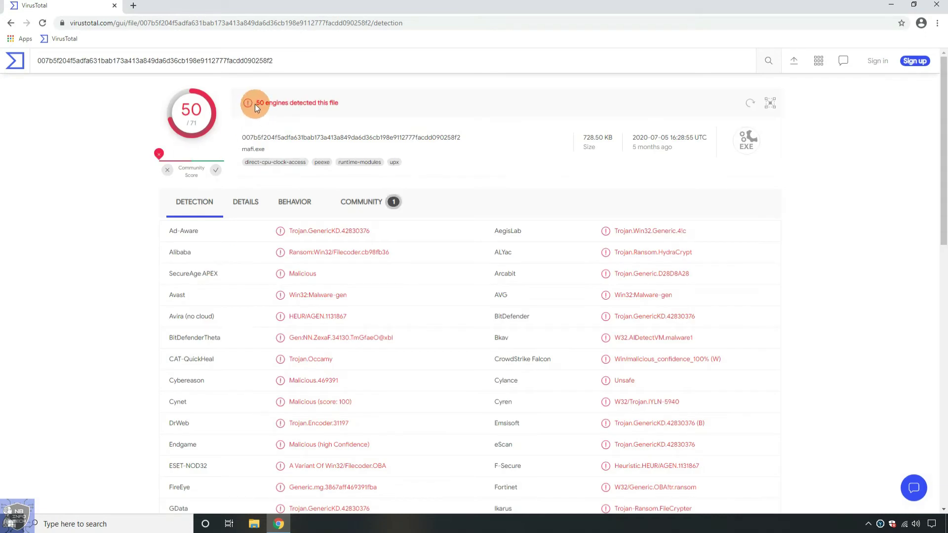
Review the Hydra report: 50 engines detect it, including as Ransom.HydraCrypt
triple_click(334, 102)
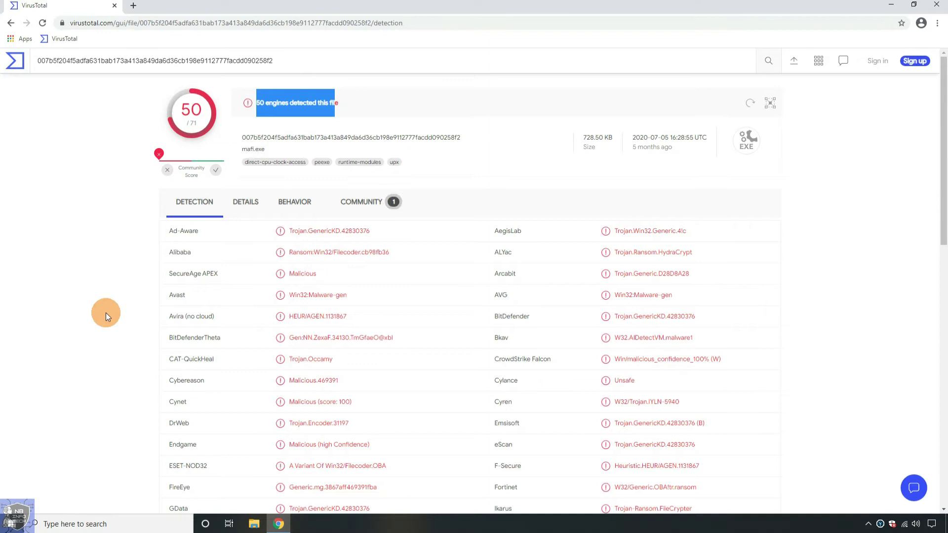
scroll(106, 313, "down", 1)
scroll(105, 312, "down", 2)
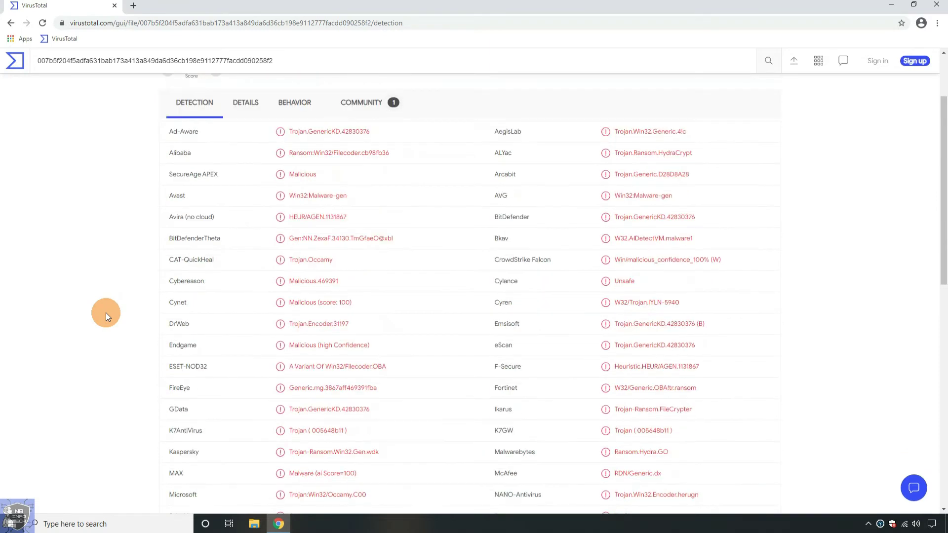
left_click_drag(635, 152, 714, 151)
scroll(801, 262, "down", 2)
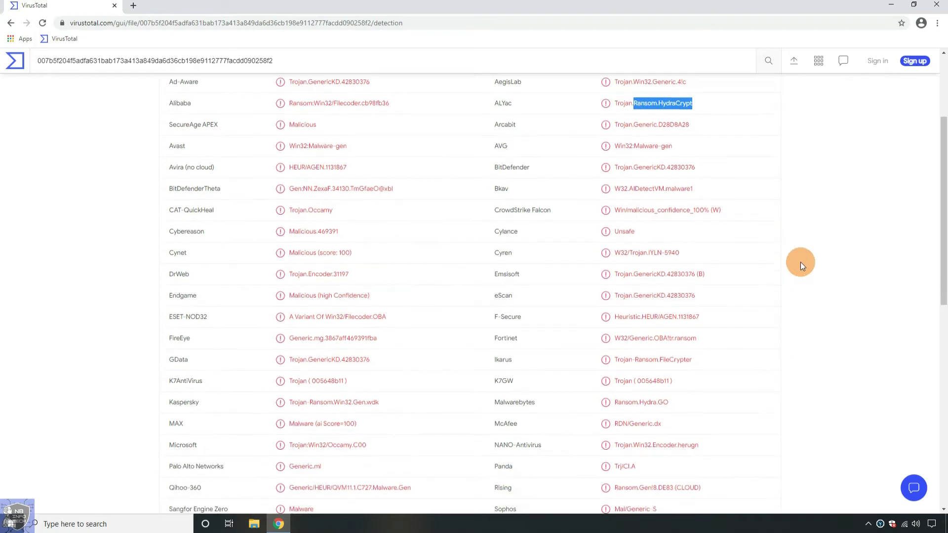
scroll(801, 262, "down", 2)
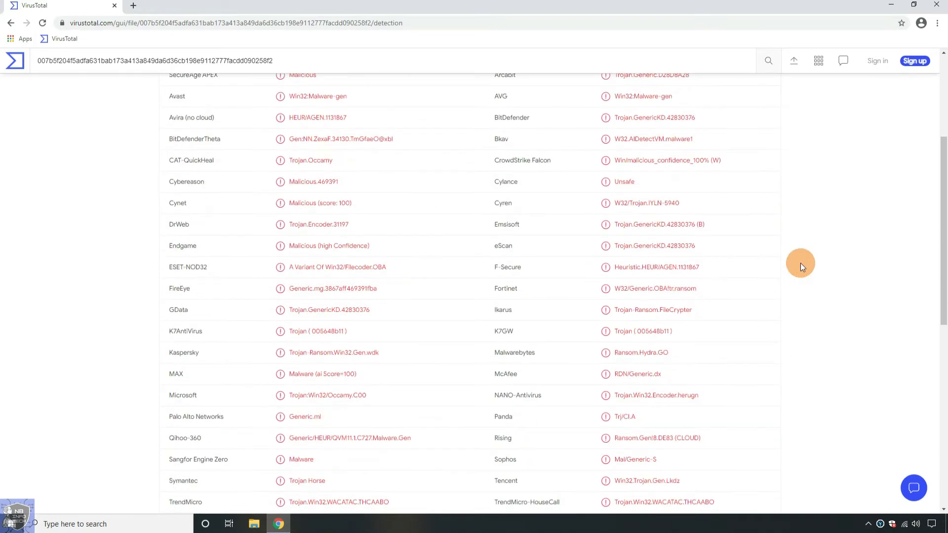
scroll(801, 263, "down", 1)
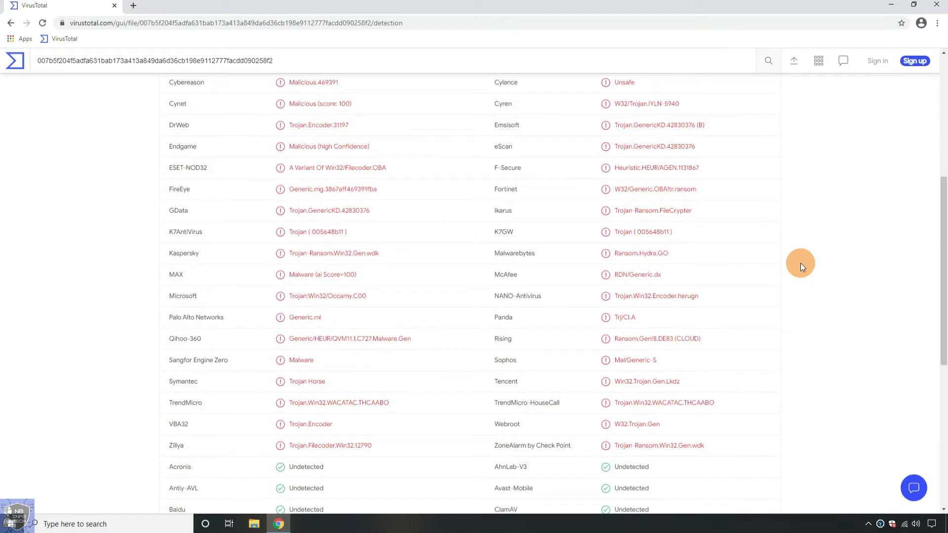
scroll(801, 263, "down", 1)
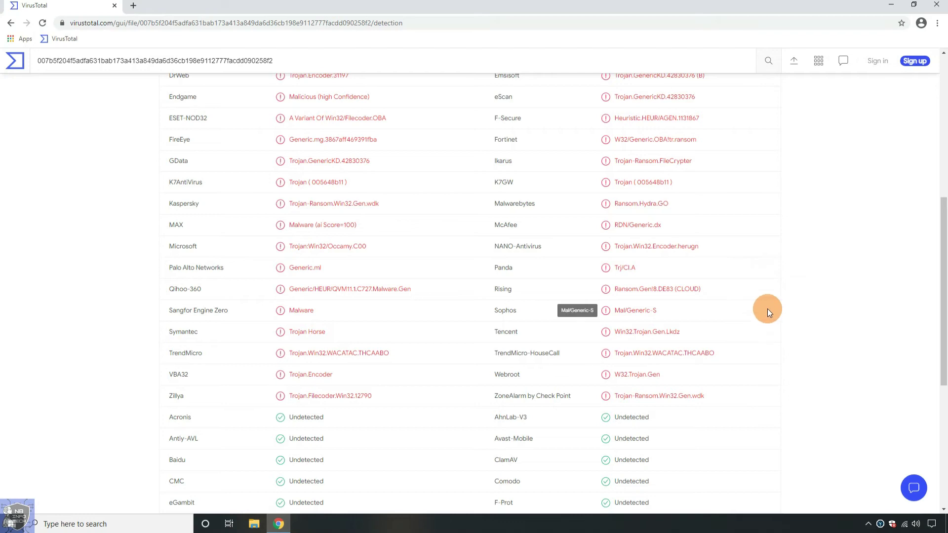
scroll(767, 310, "up", 3)
scroll(767, 309, "down", 5)
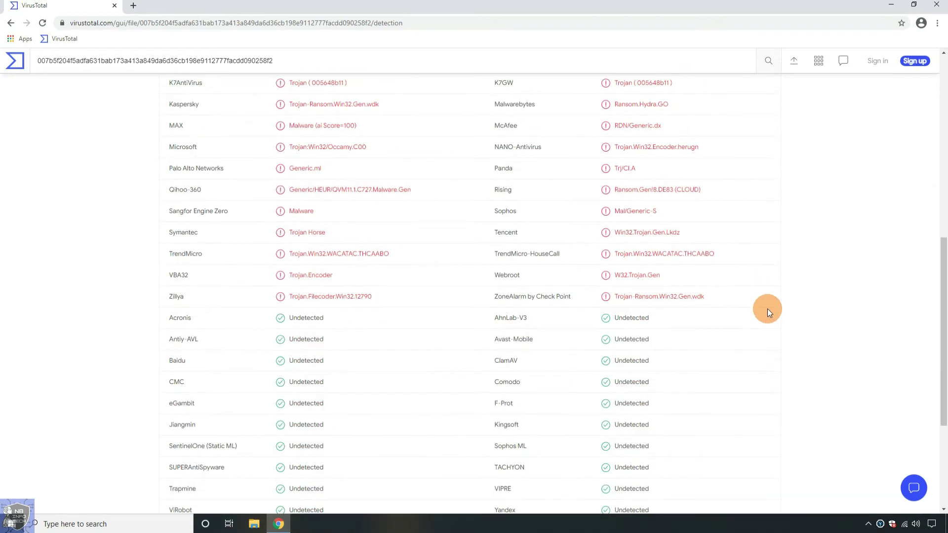
scroll(768, 309, "down", 1)
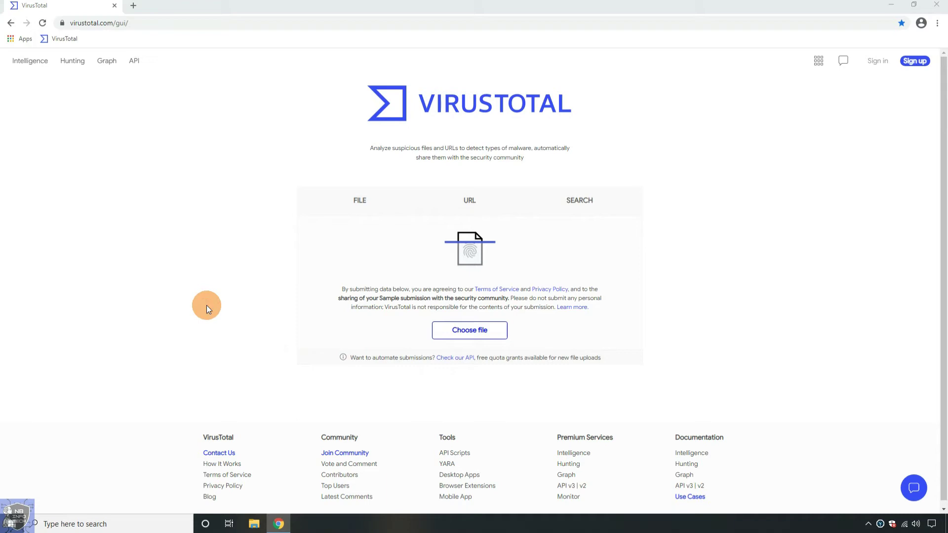
Upload the Ranzy Locker sample from the Ranzy Locker Ransomware folder to VirusTotal
left_click(88, 22)
double_click(123, 116)
left_click(118, 70)
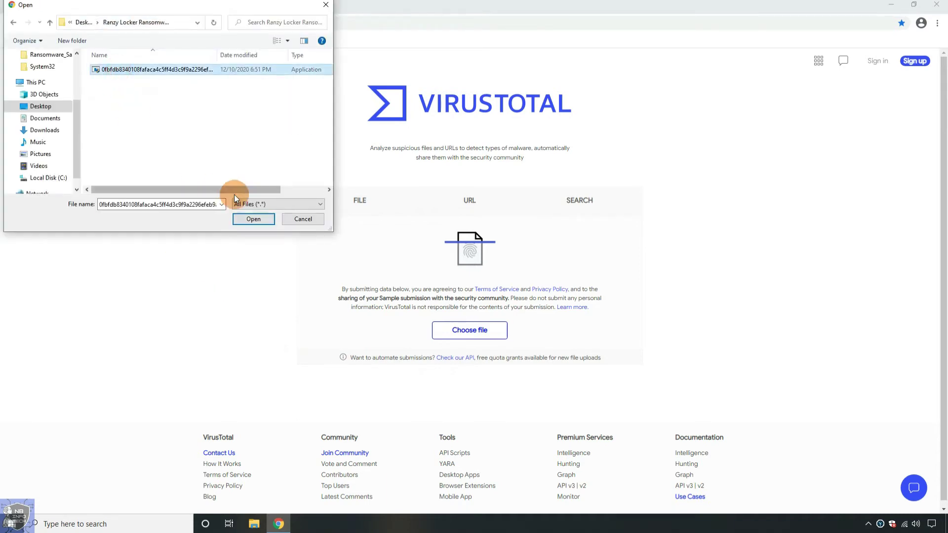
key("Return")
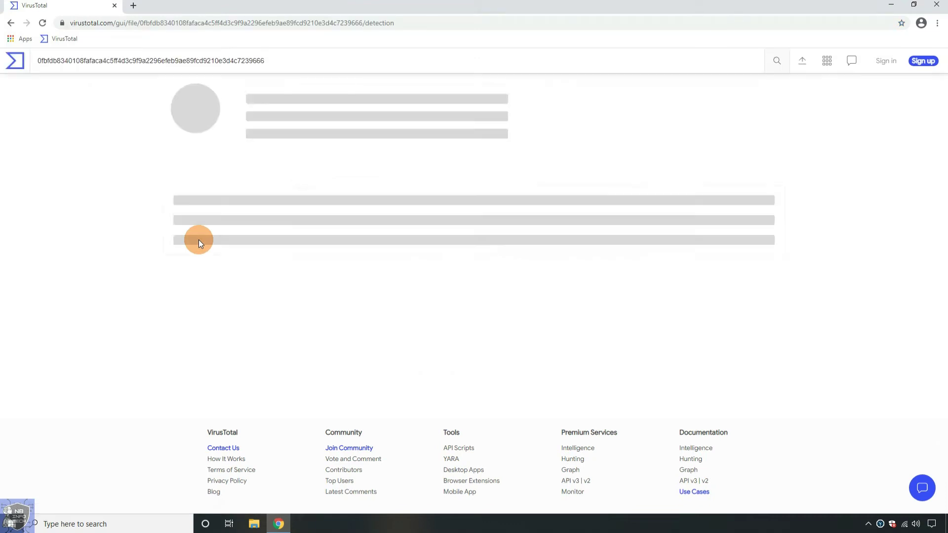
Review the report: 60 of 71 engines flag the 139.50 KB EXE, mostly as ransomware
left_click_drag(257, 106, 348, 103)
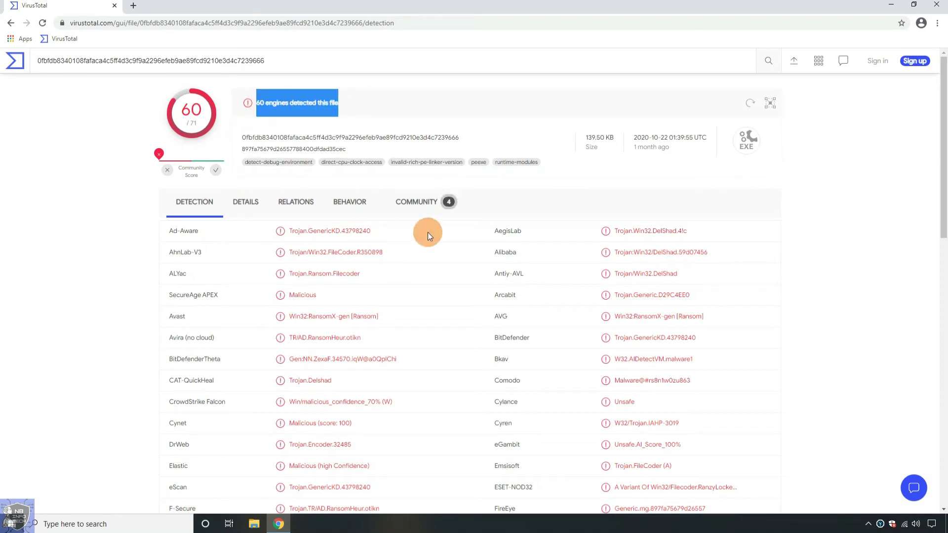
scroll(110, 288, "down", 1)
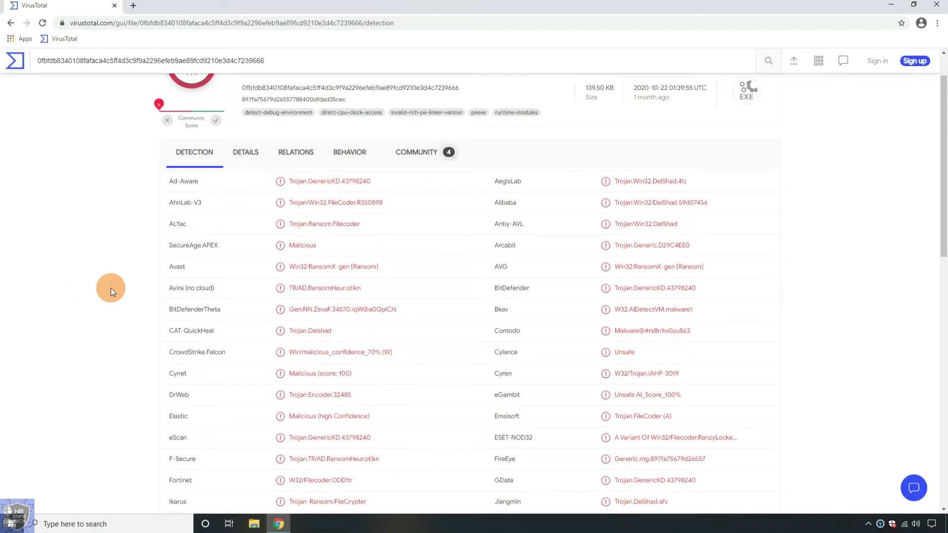
scroll(111, 288, "down", 1)
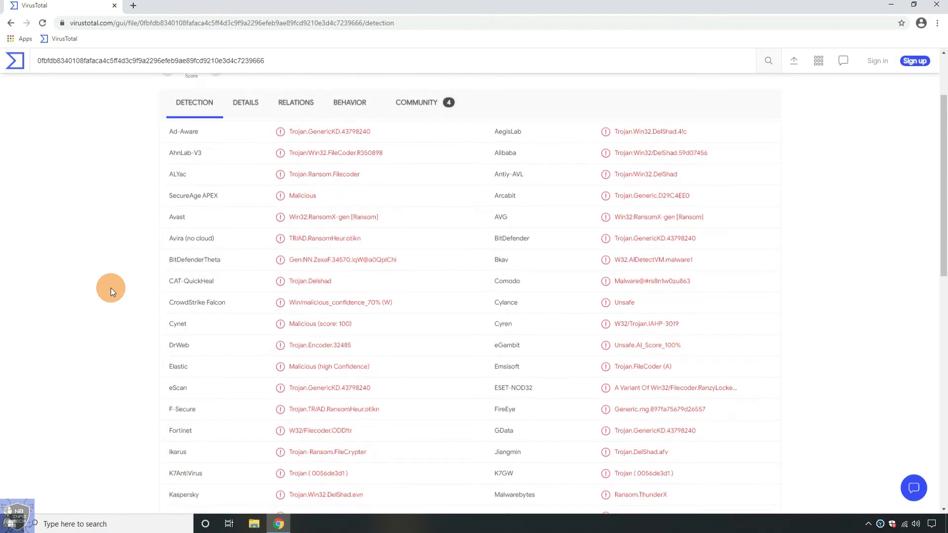
scroll(110, 288, "down", 1)
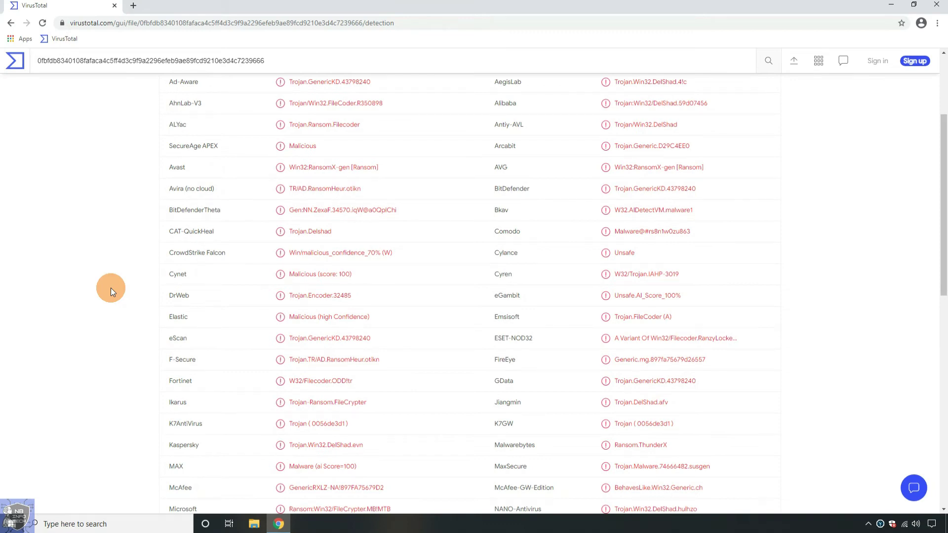
scroll(111, 288, "down", 1)
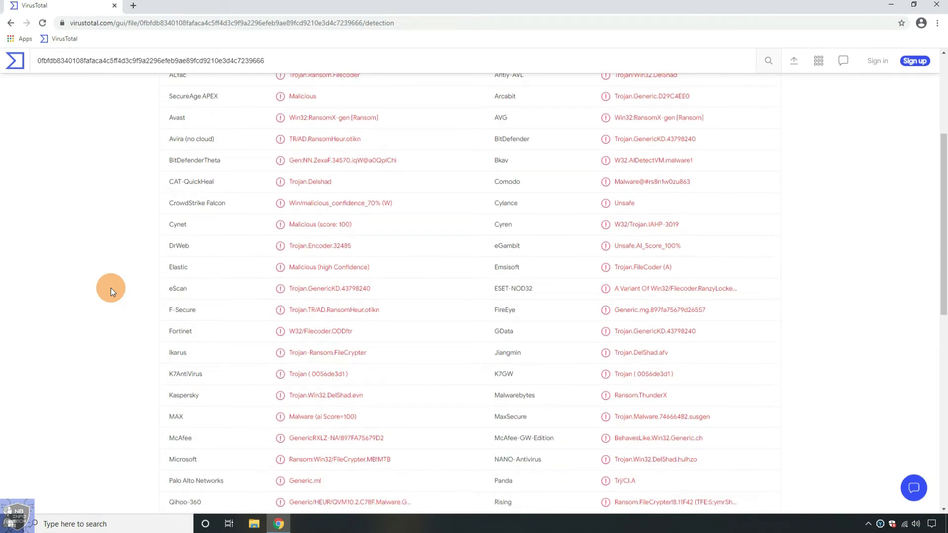
scroll(111, 289, "down", 1)
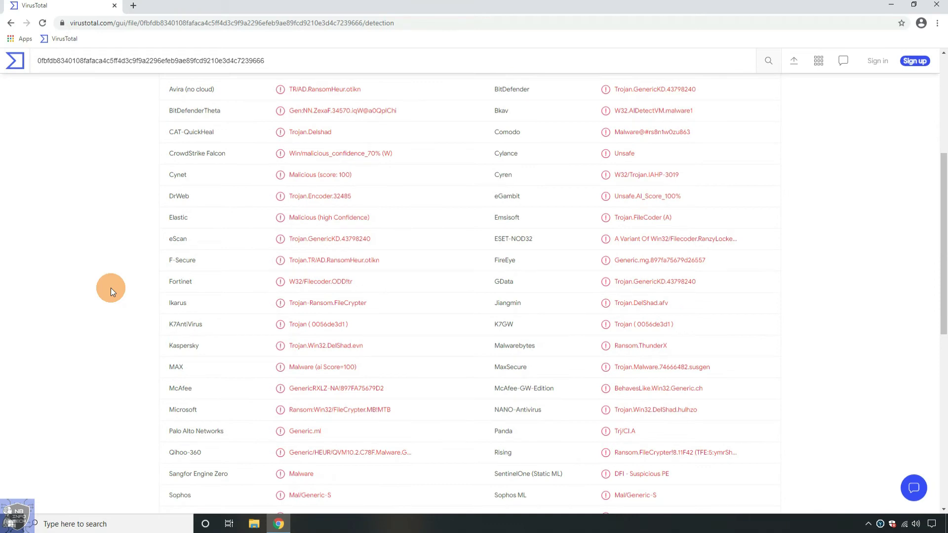
scroll(111, 289, "down", 1)
scroll(111, 289, "down", 1)
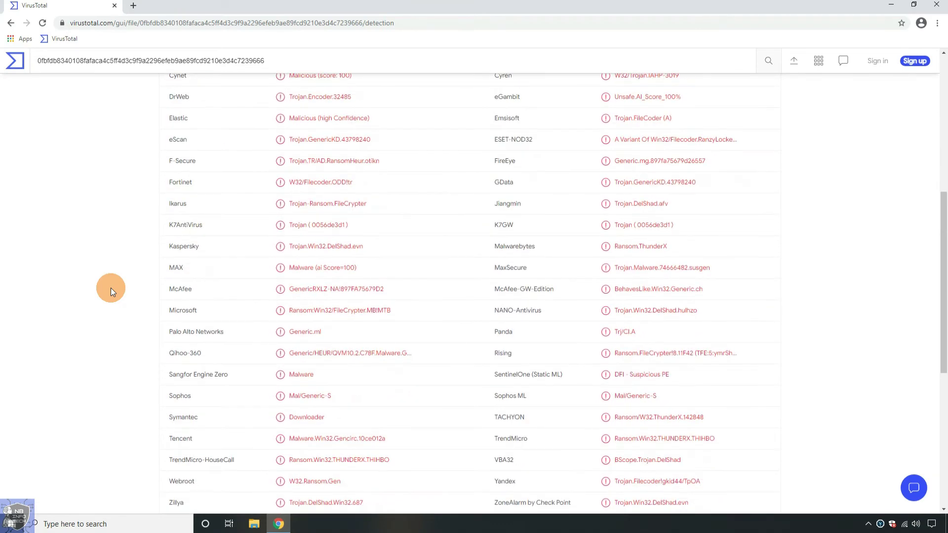
scroll(111, 289, "down", 1)
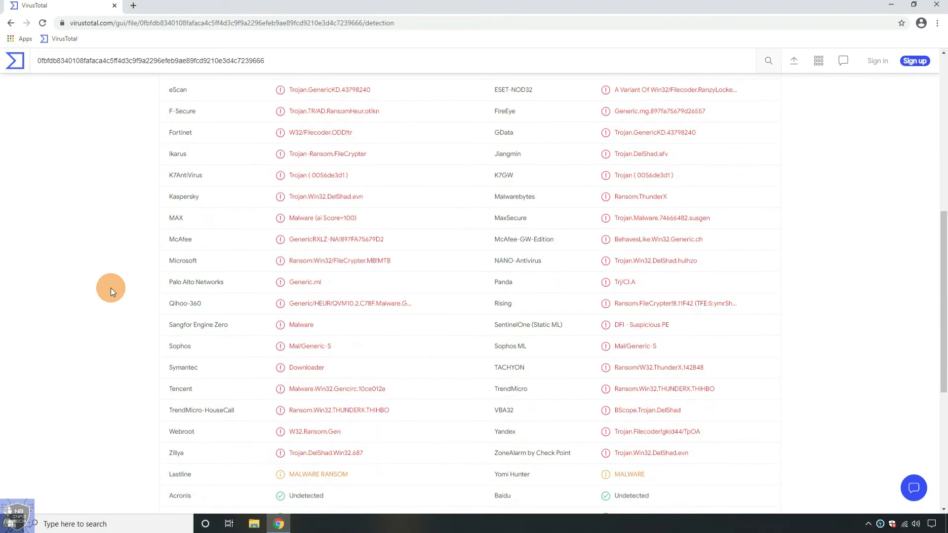
scroll(111, 288, "down", 1)
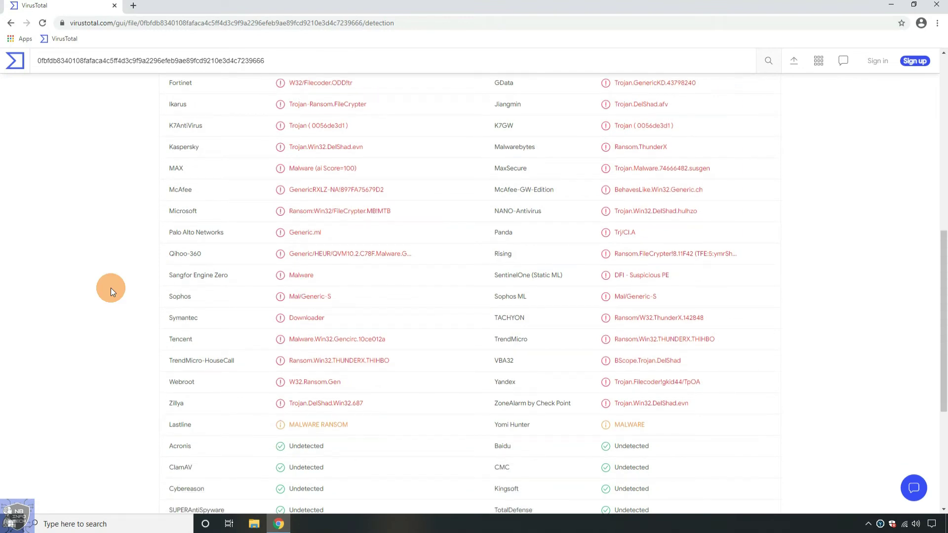
scroll(111, 288, "up", 6)
scroll(111, 285, "up", 1)
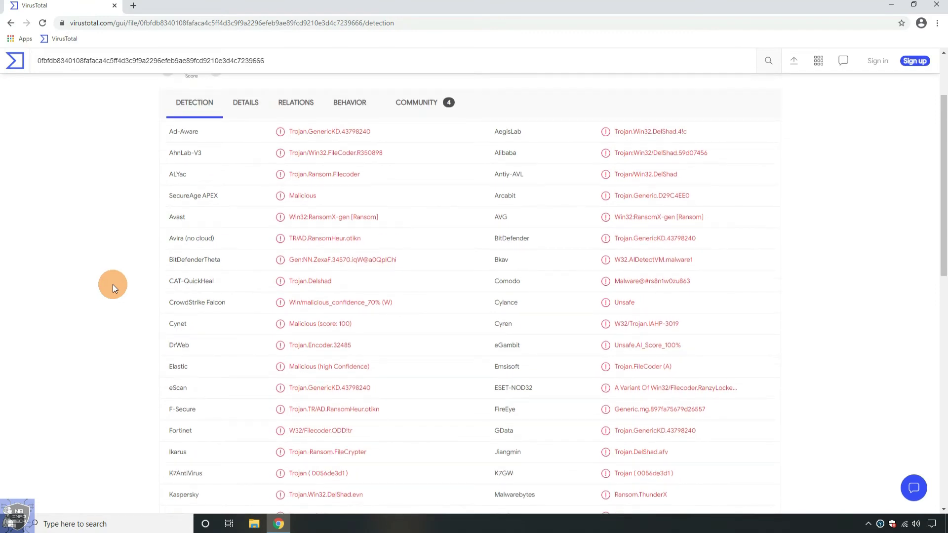
scroll(113, 284, "up", 2)
left_click(626, 189)
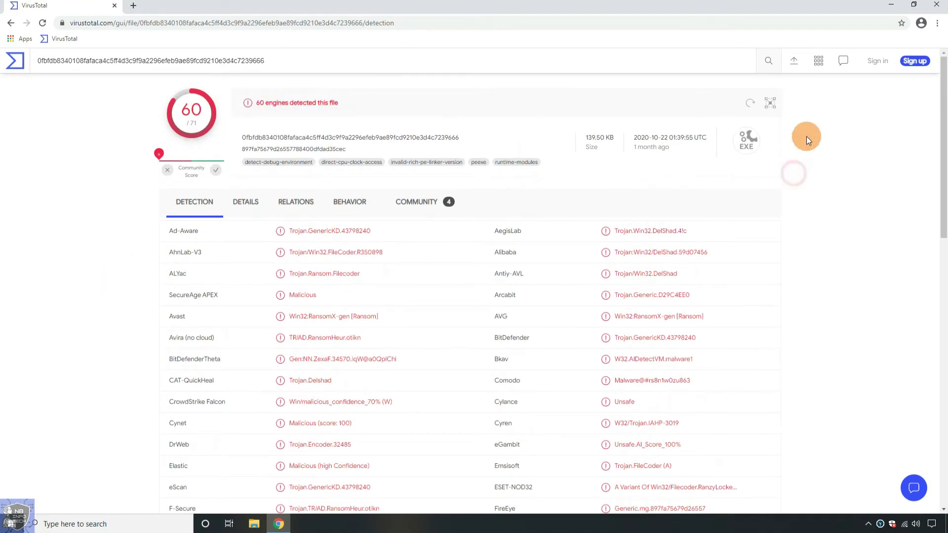
Close the browser, then open and close Sample.txt and Image (2).jpg from the desktop
left_click(934, 10)
double_click(19, 266)
left_click(527, 50)
double_click(33, 320)
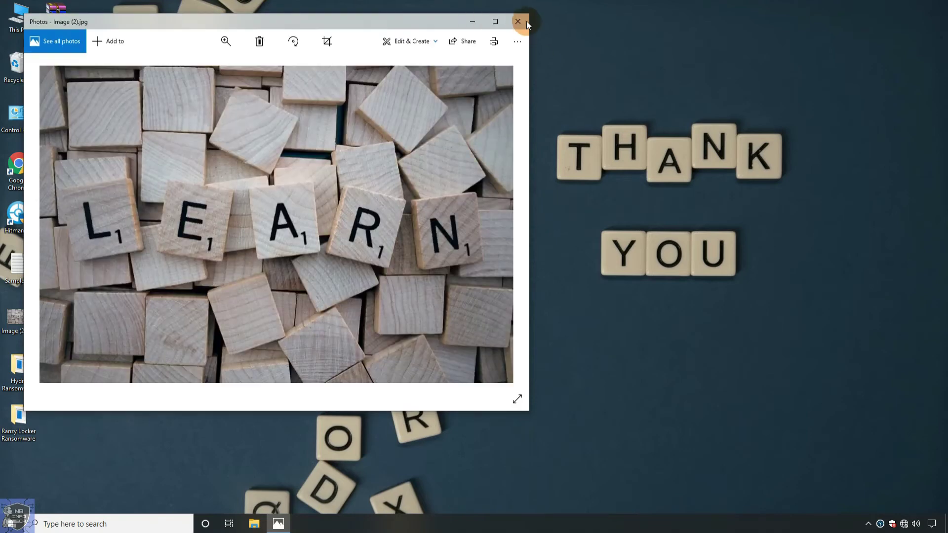
left_click(518, 21)
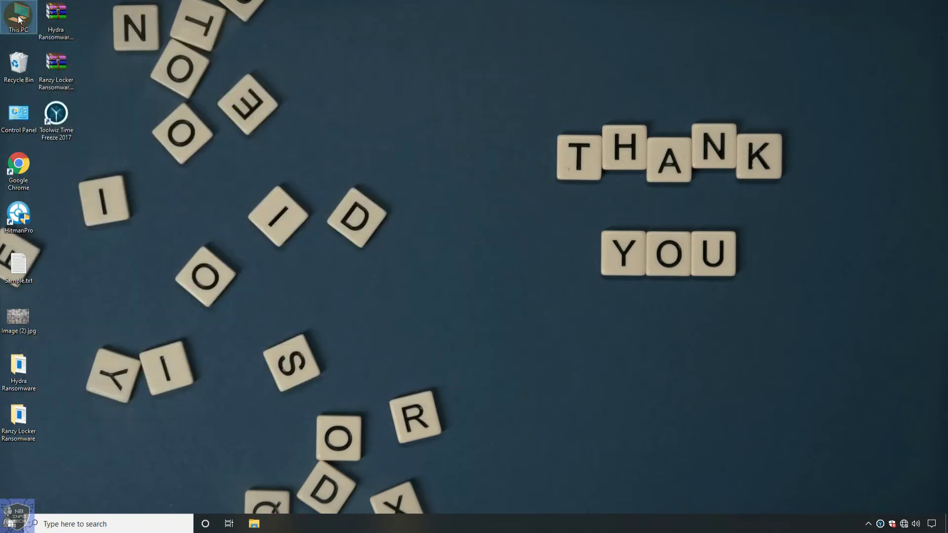
Open Documents via This PC and preview two Sample Text Documents, including (5)
double_click(18, 15)
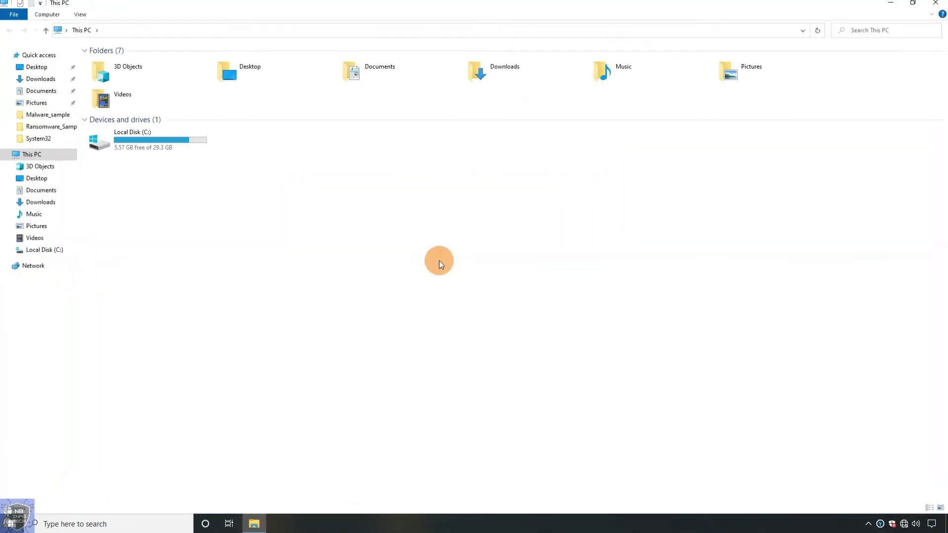
left_click(41, 90)
key("Return")
left_click(530, 43)
double_click(113, 103)
left_click(530, 44)
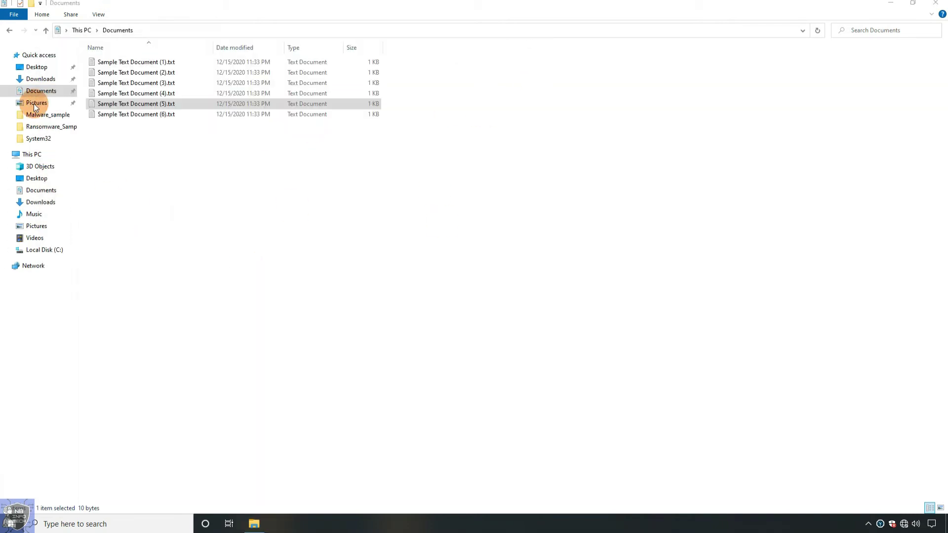
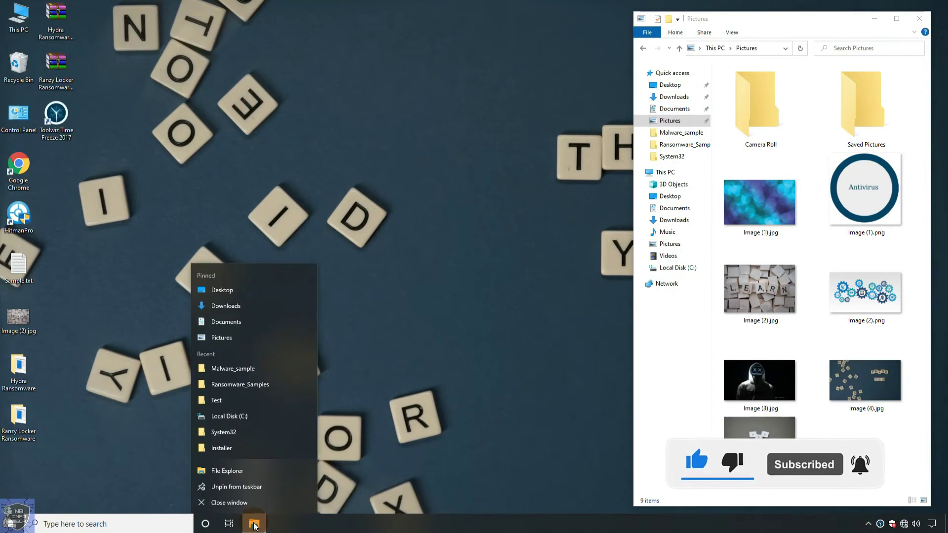
Open Documents from the jump list and place it, shortened, in the lower centre
left_click(355, 306)
left_click_drag(777, 10, 467, 40)
left_click_drag(466, 513, 493, 229)
Launch Task Manager in full view, move it up, sort by CPU, and enlarge it
right_click(311, 525)
left_click(248, 372)
left_click(414, 488)
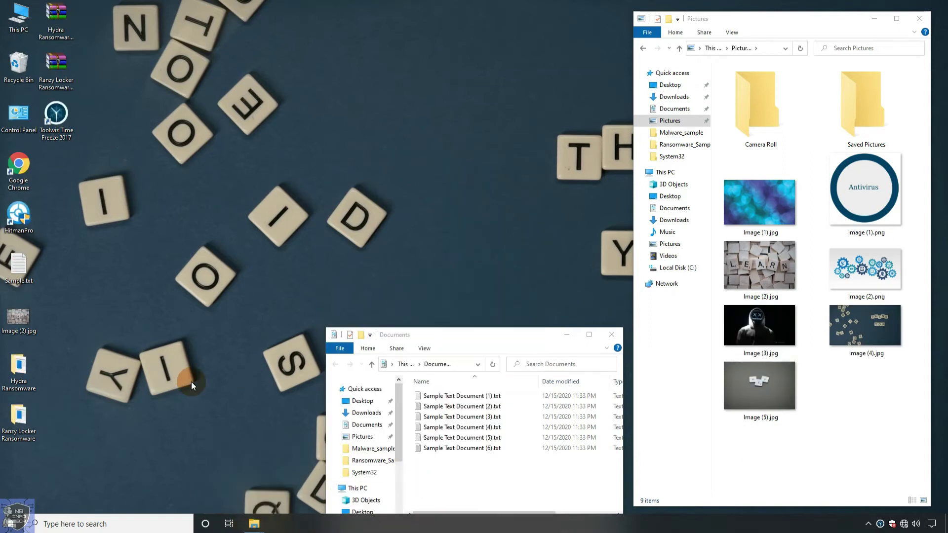
left_click_drag(160, 33, 425, 22)
left_click(470, 68)
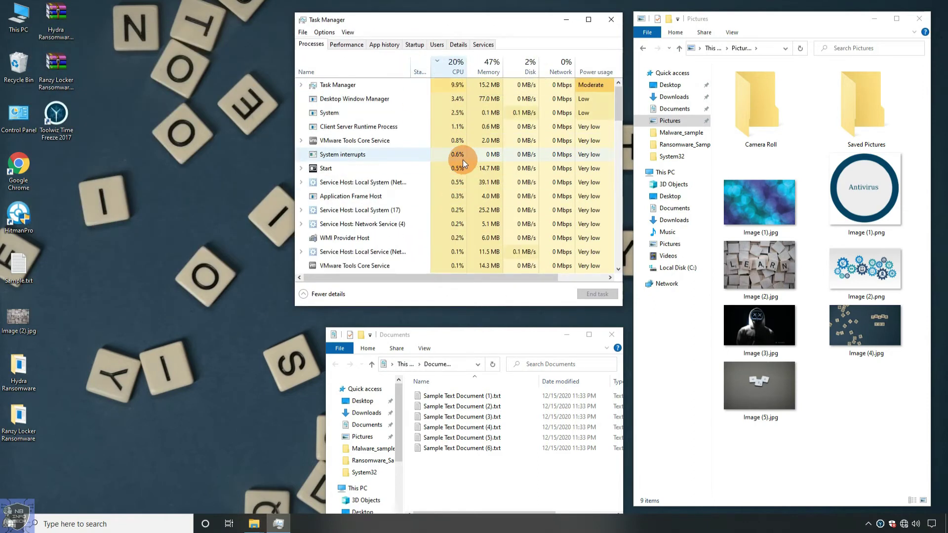
left_click_drag(521, 306, 522, 329)
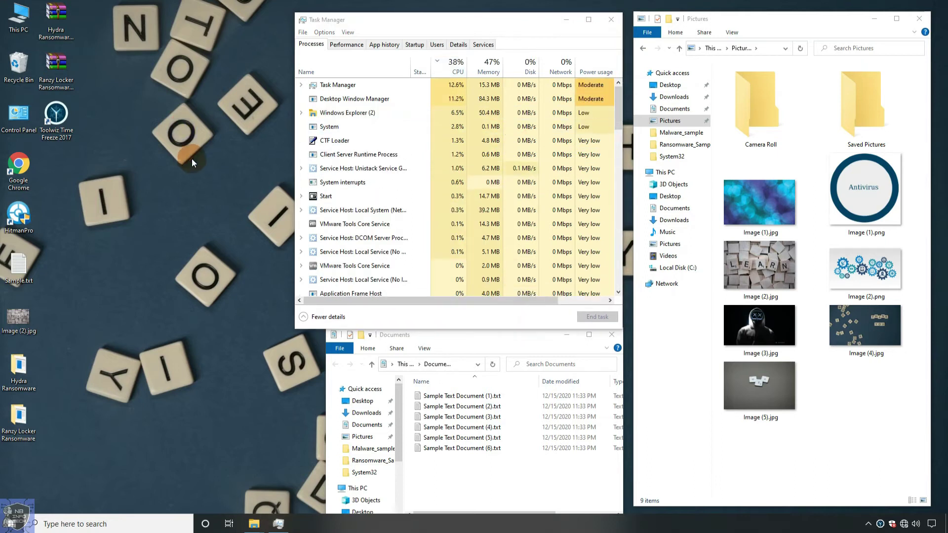
Change Task Manager's view settings, including the process list update speed
right_click(183, 130)
left_click(325, 32)
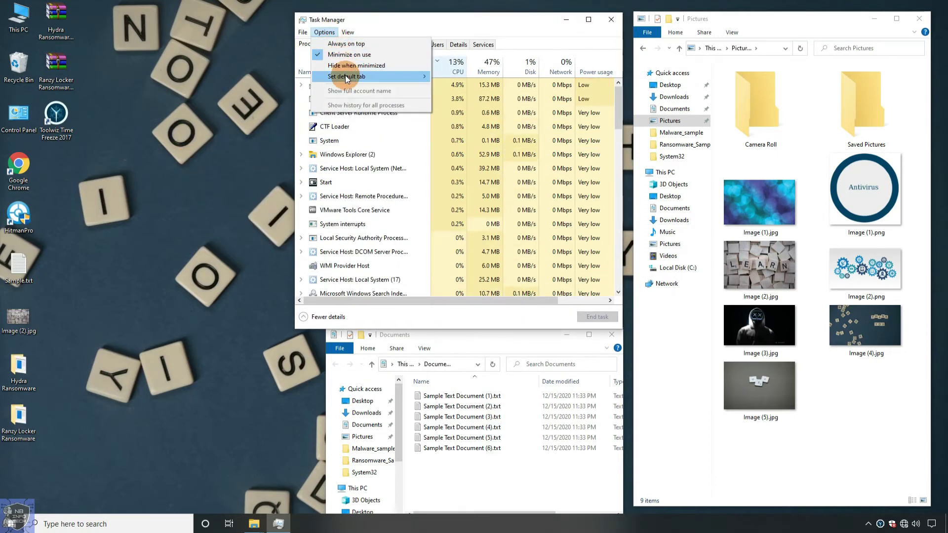
left_click(347, 32)
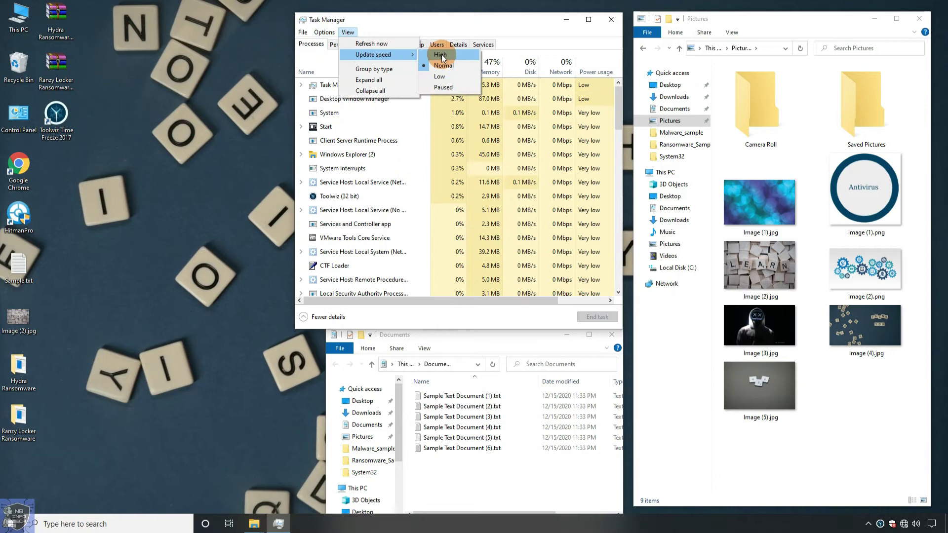
left_click(434, 55)
Copy the ransomware executable from the Ranzy Locker Ransomware folder onto the desktop
left_click(19, 420)
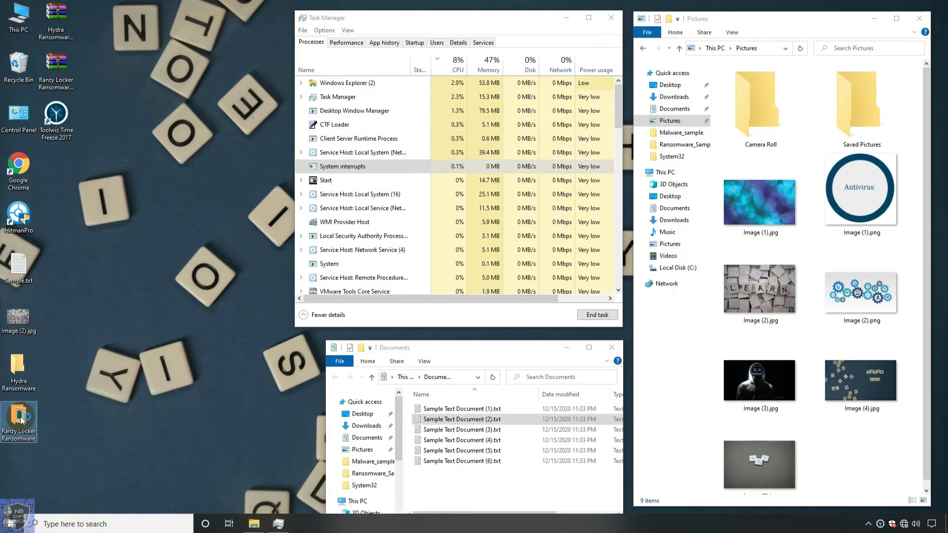
left_click(257, 366)
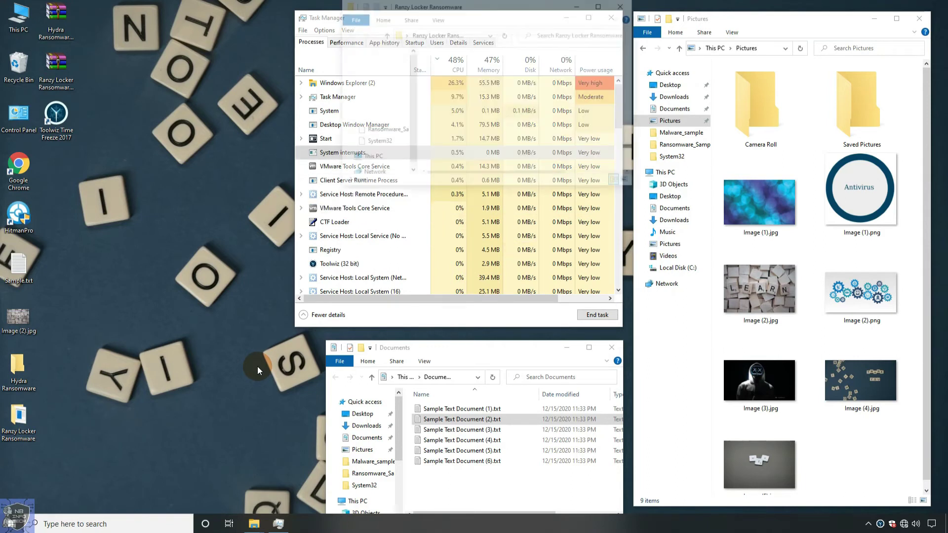
left_click(477, 71)
left_click_drag(478, 70, 61, 194)
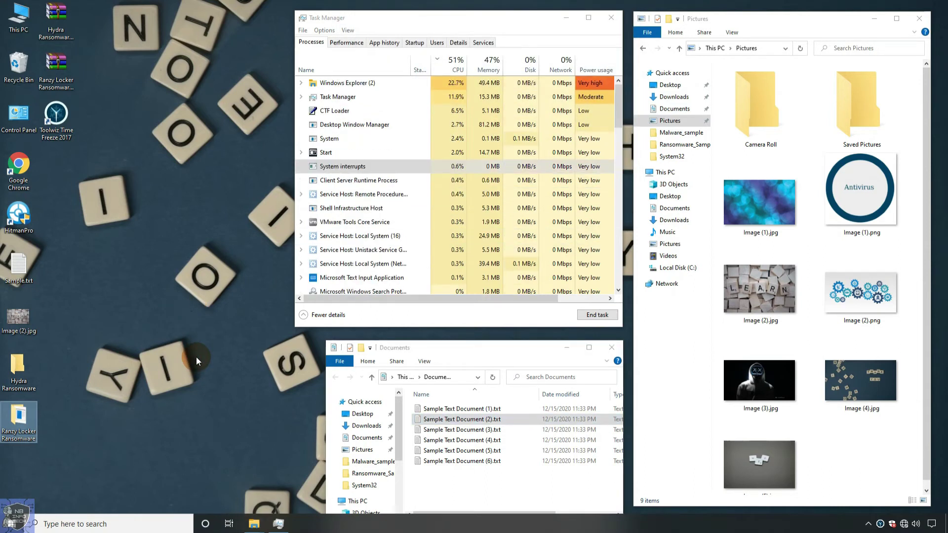
right_click(189, 306)
left_click(197, 334)
left_click(54, 170)
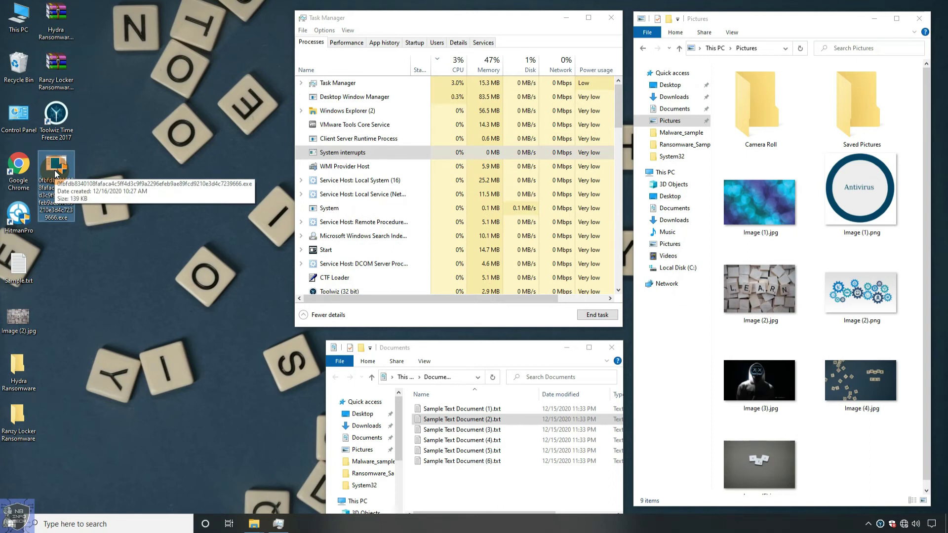
Run the desktop ransomware executable and approve the User Account Control prompt
right_click(54, 170)
left_click(125, 177)
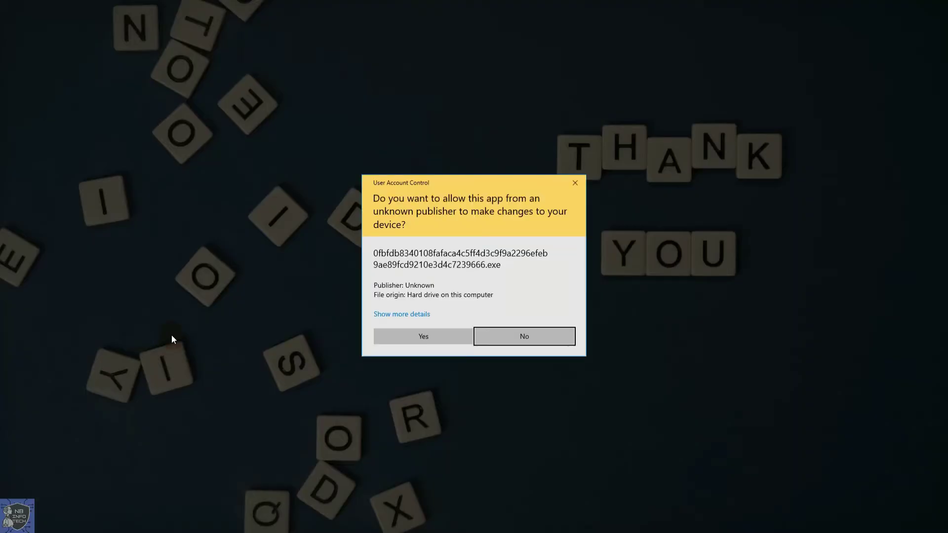
left_click(449, 336)
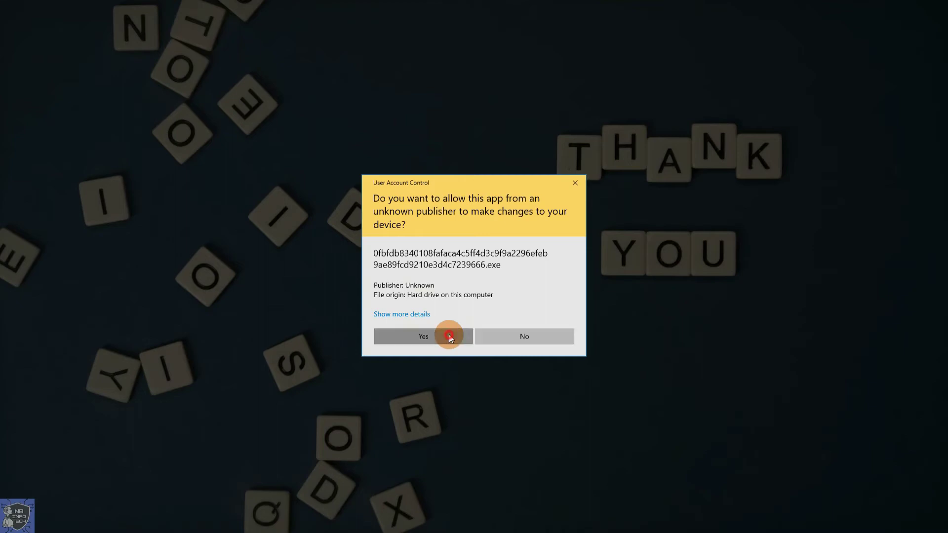
Refresh the desktop to reveal ransom files, then read and close the readme.txt note
left_click(207, 294)
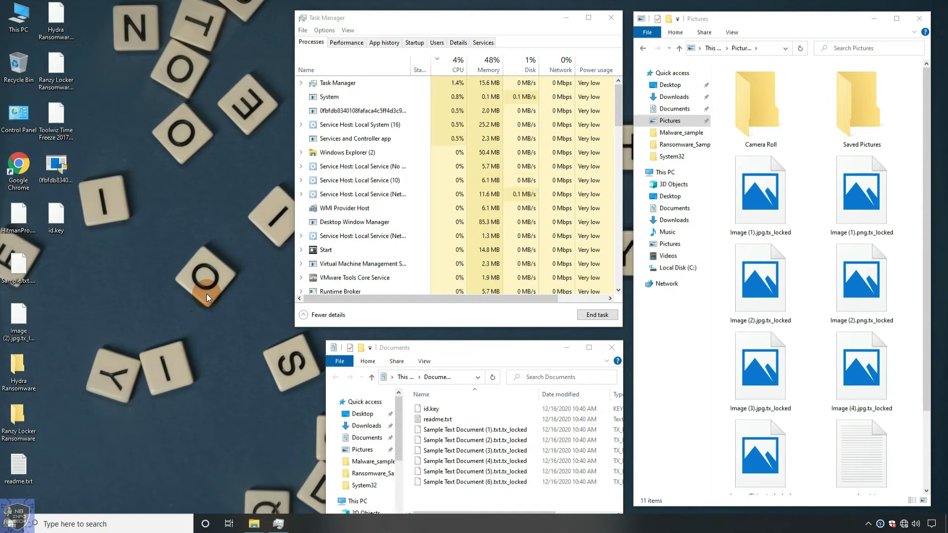
right_click(184, 223)
left_click(190, 255)
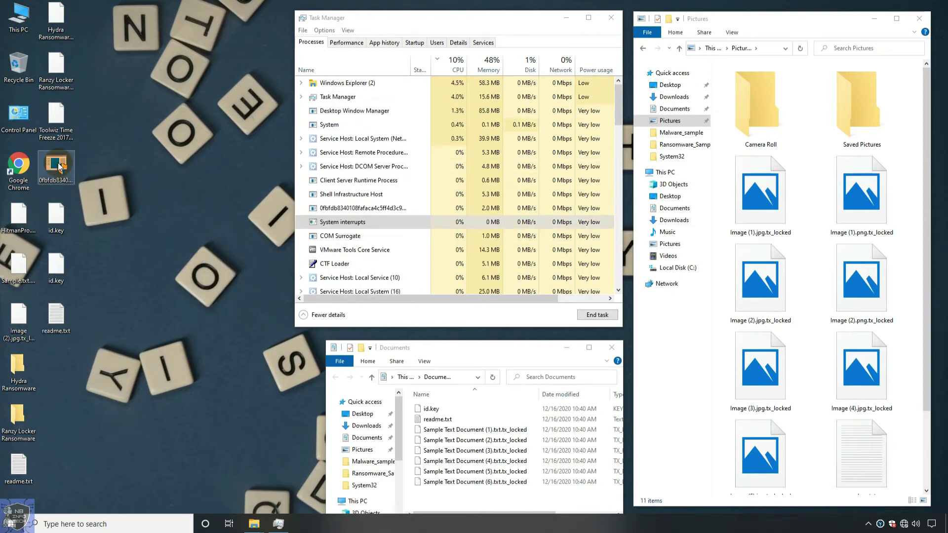
double_click(56, 319)
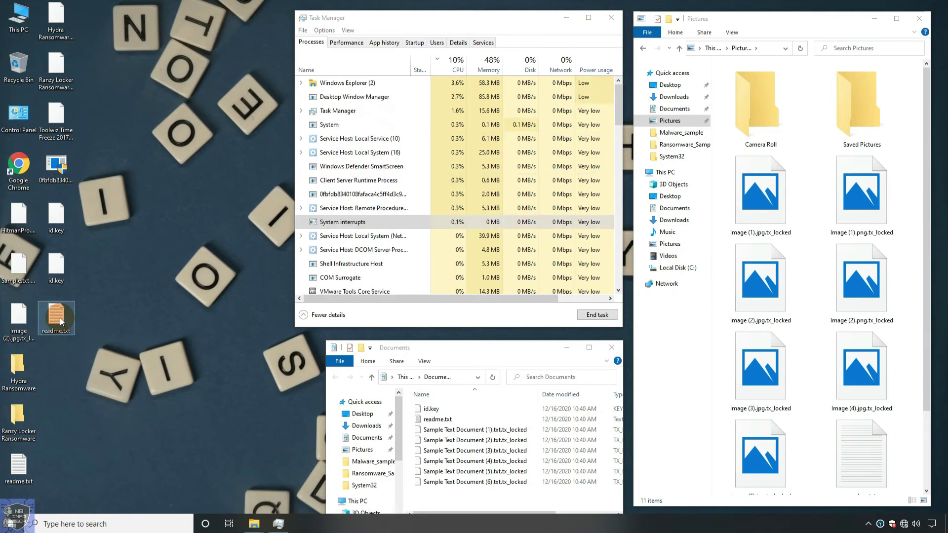
left_click_drag(527, 292, 614, 439)
left_click(604, 44)
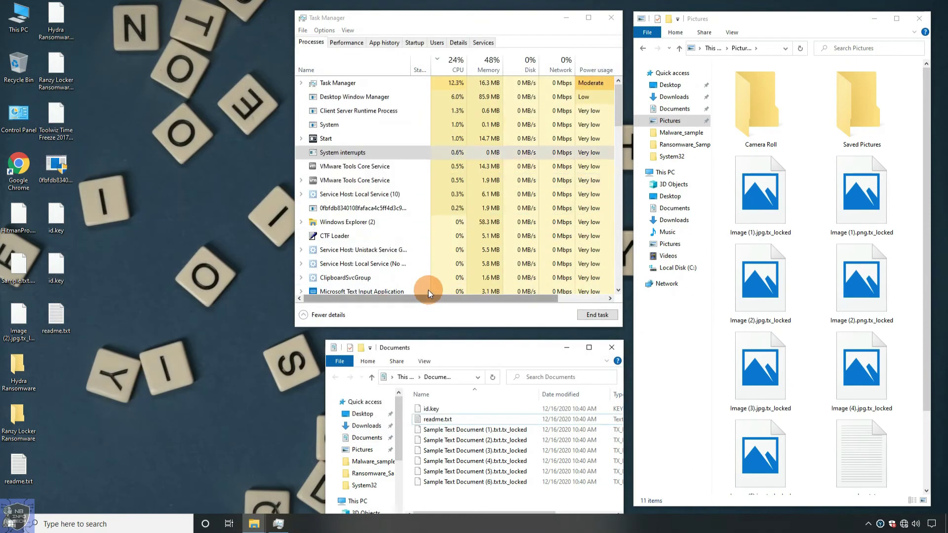
Bring Task Manager forward, minimize Documents, and select readme.txt in Pictures
left_click(374, 223)
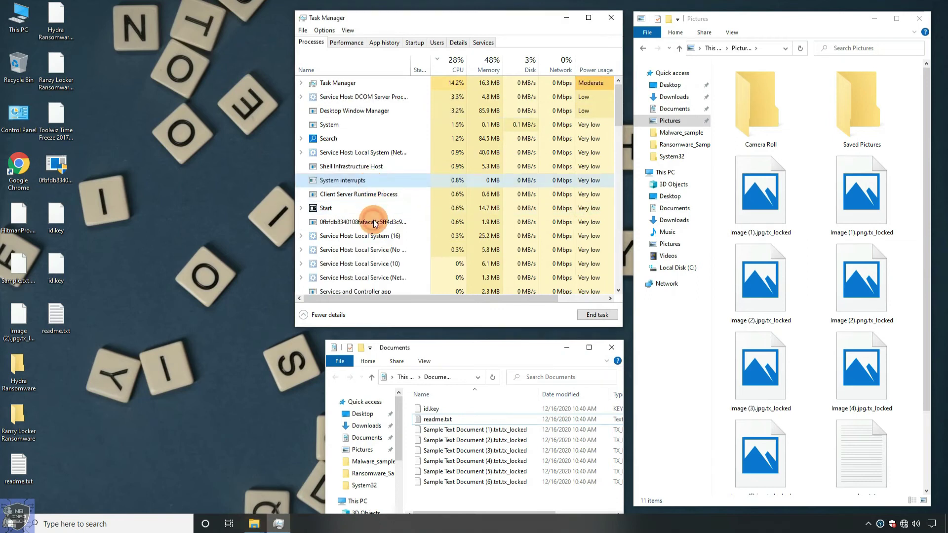
left_click(373, 236)
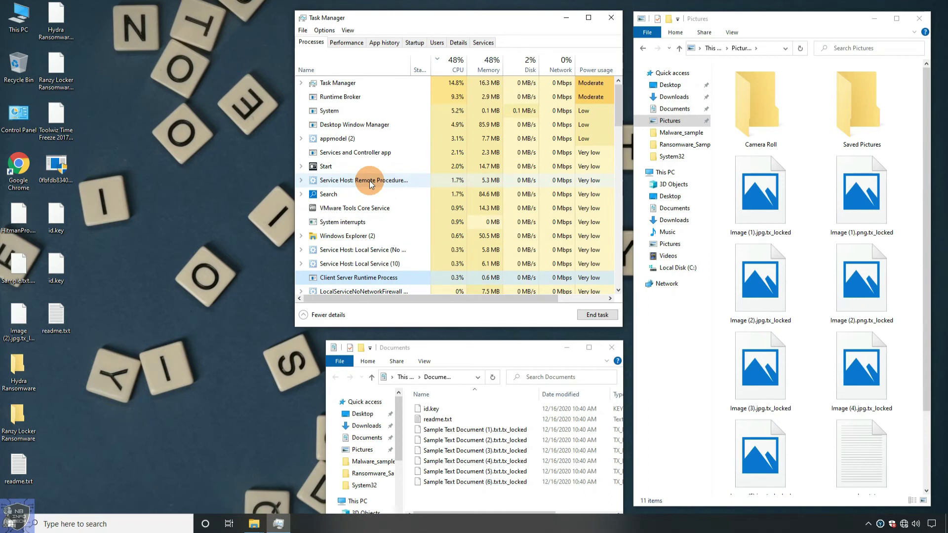
left_click(557, 347)
left_click(871, 446)
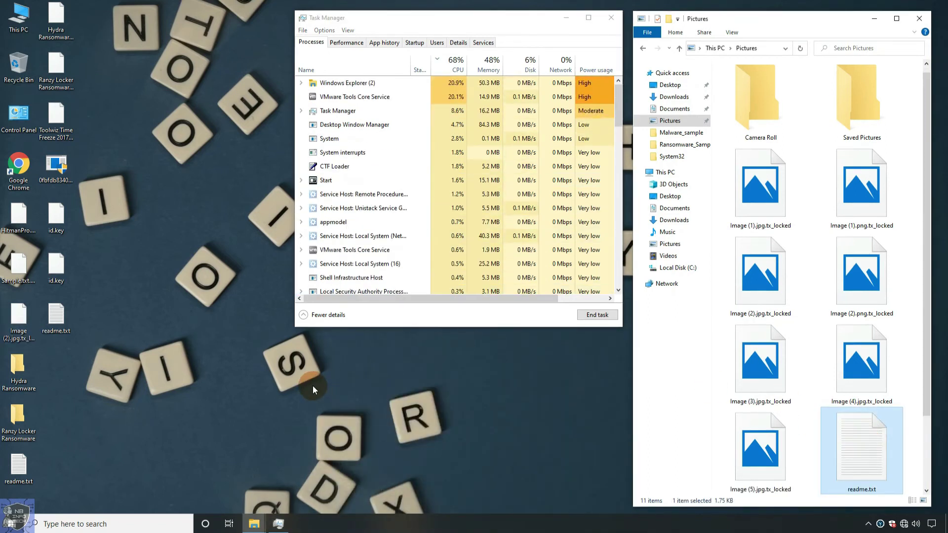
Read the Pictures readme.txt ThunderX note, close Pictures, and reopen the desktop readme.txt
key("Return")
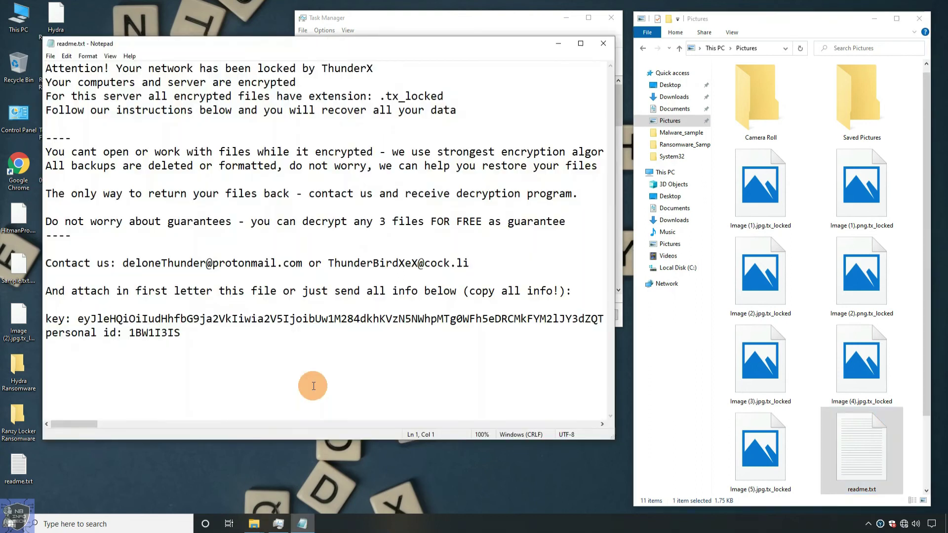
left_click(603, 43)
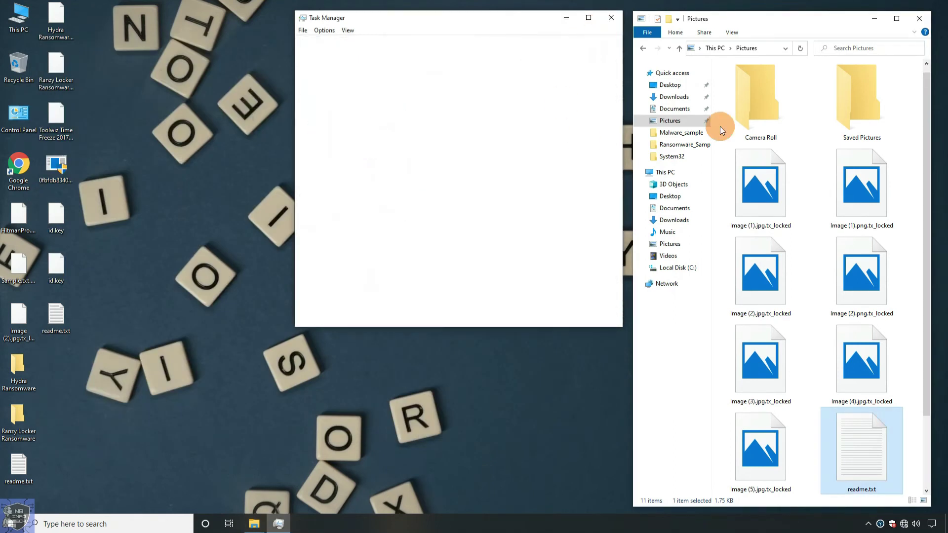
left_click(919, 18)
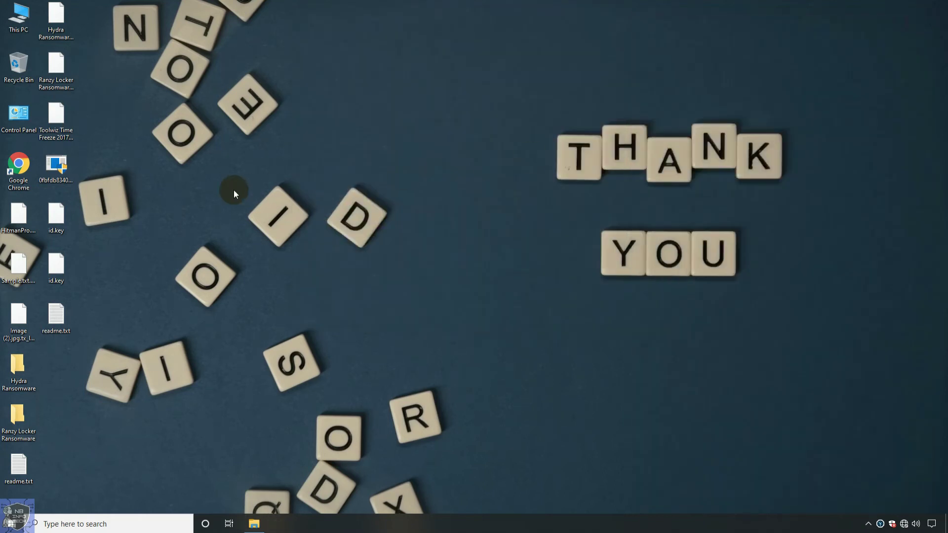
double_click(56, 316)
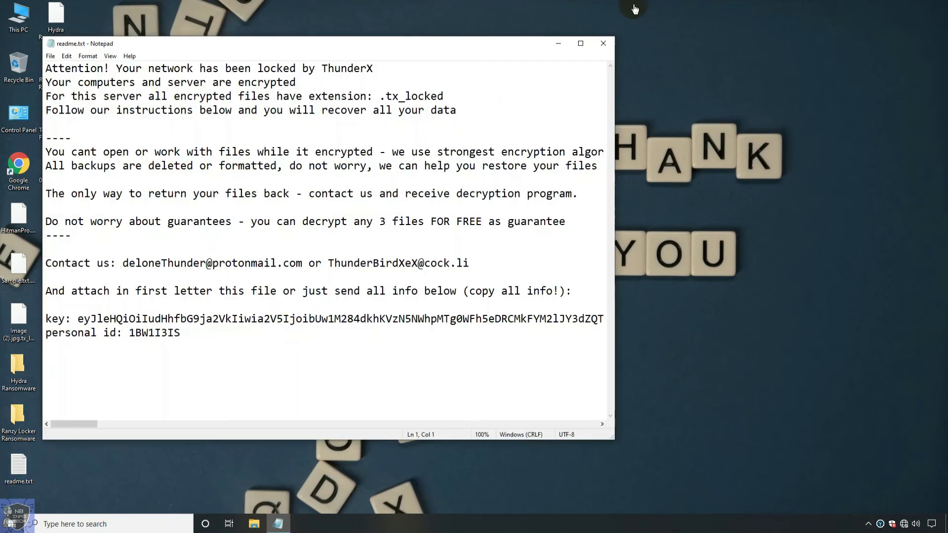
Open Downloads in File Explorer and select Setup_TimeFreeze.exe and readme.txt
left_click(258, 529)
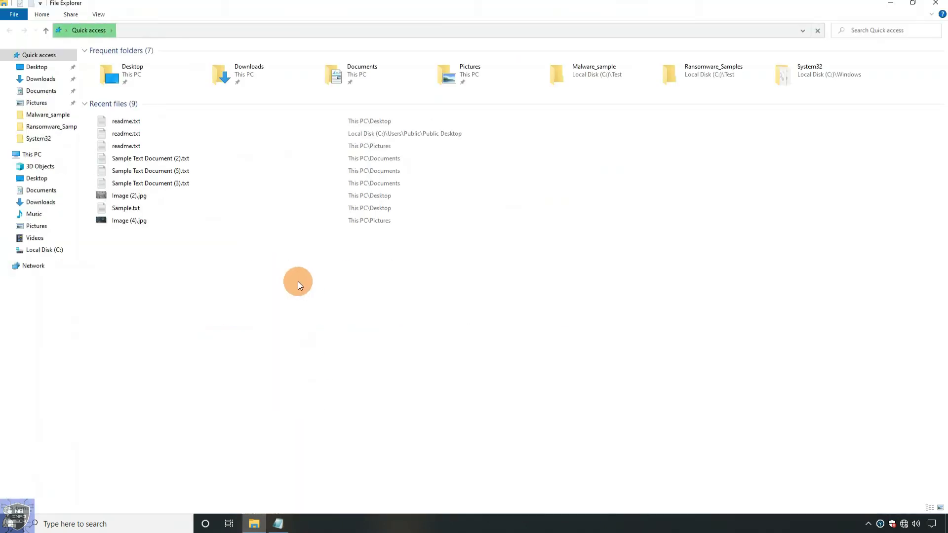
left_click(267, 76)
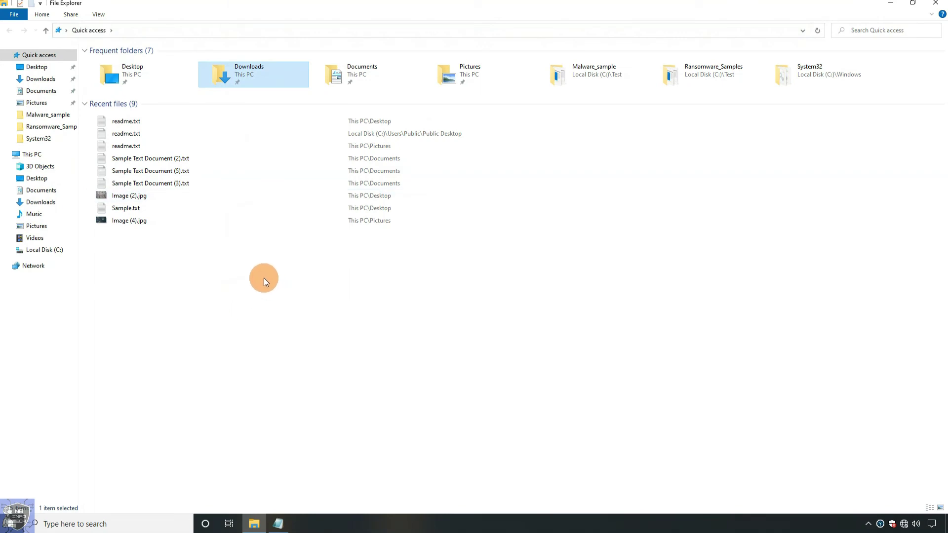
double_click(249, 77)
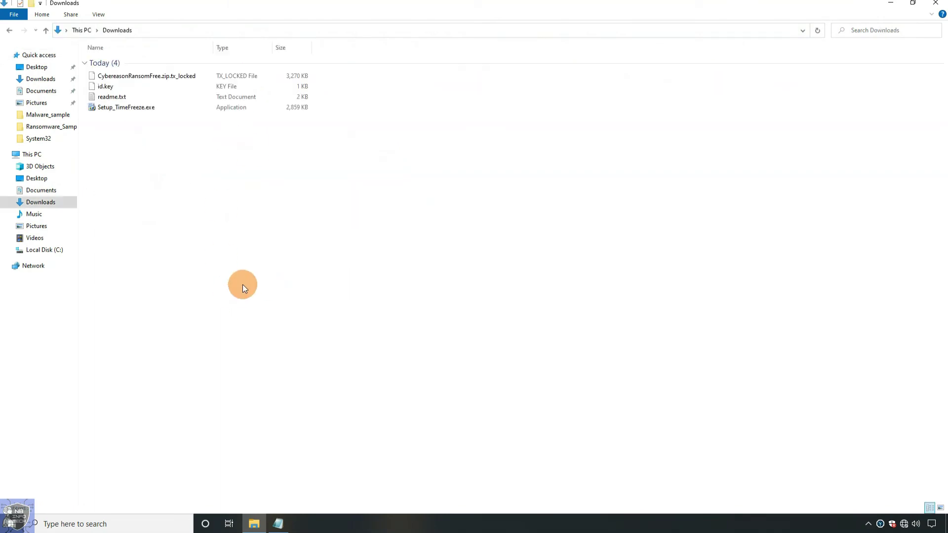
left_click(139, 108)
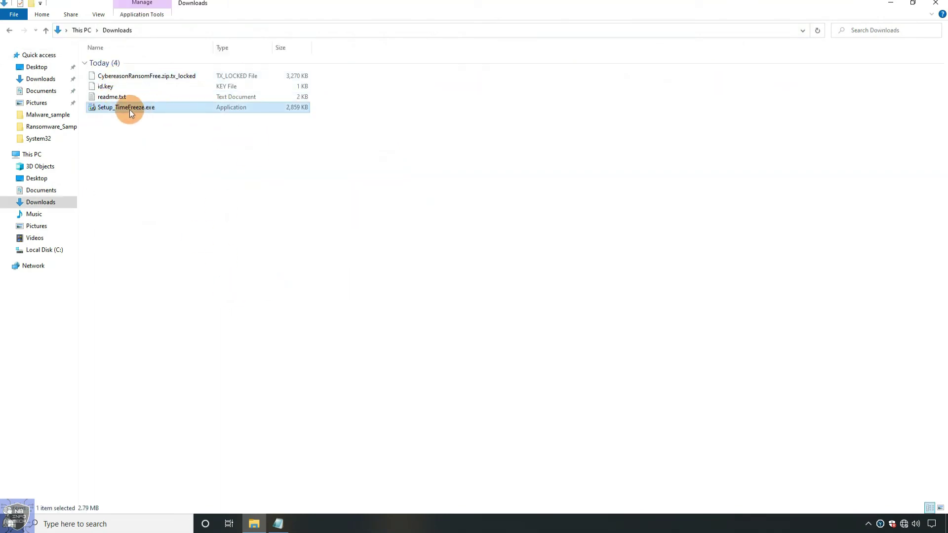
left_click(120, 101)
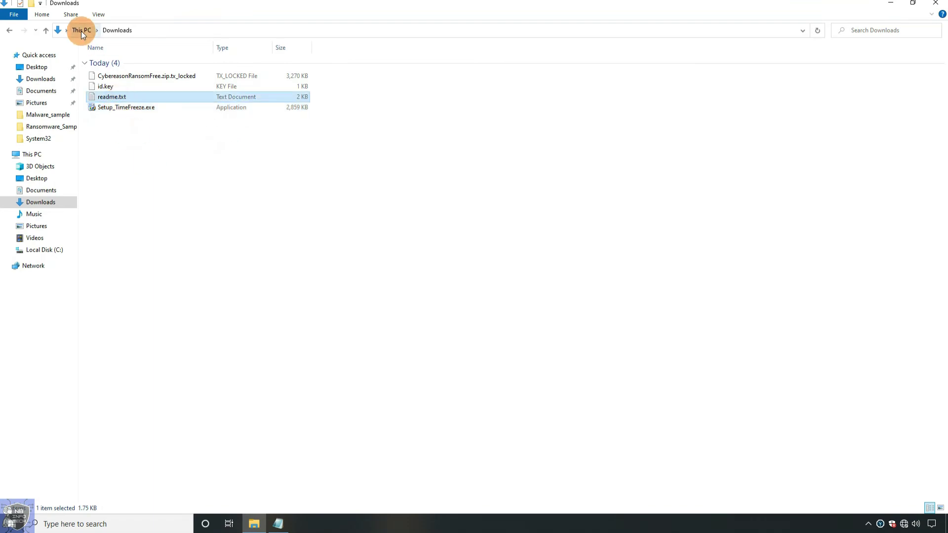
left_click(34, 140)
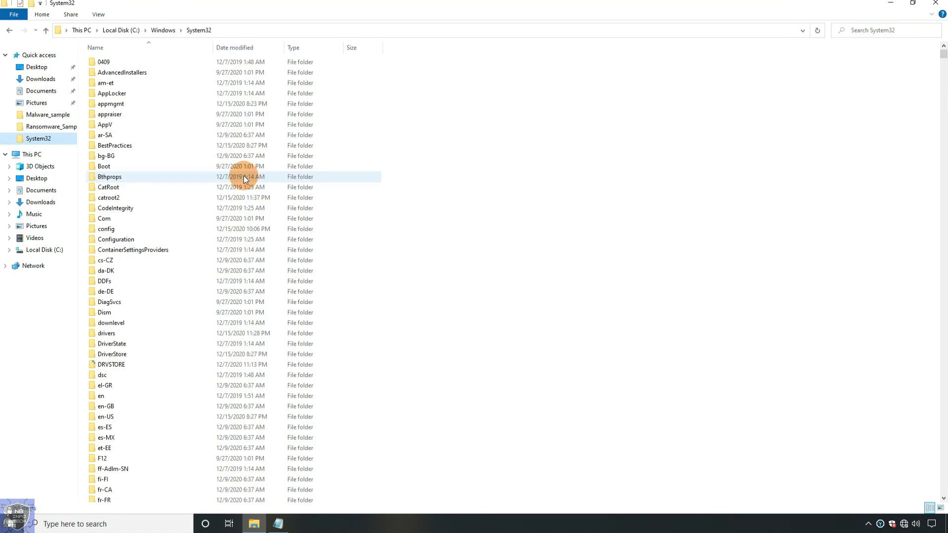
scroll(248, 319, "down", 20)
scroll(248, 322, "down", 3)
left_click(143, 194)
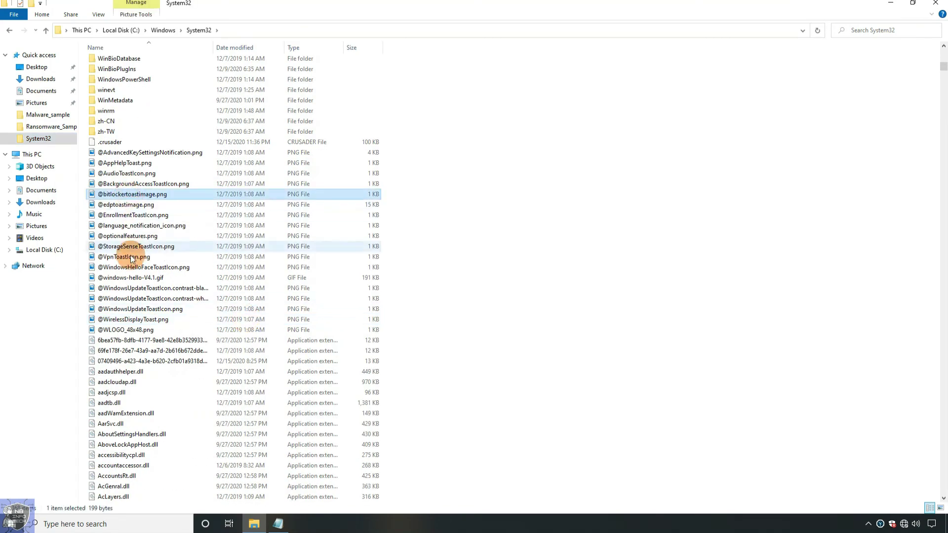
left_click(146, 205)
key("Return")
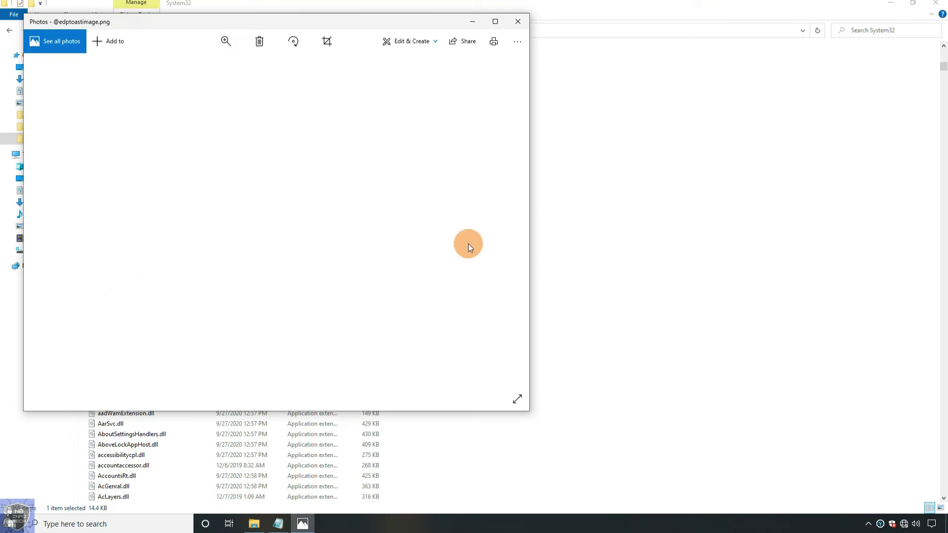
scroll(106, 222, "down", 1)
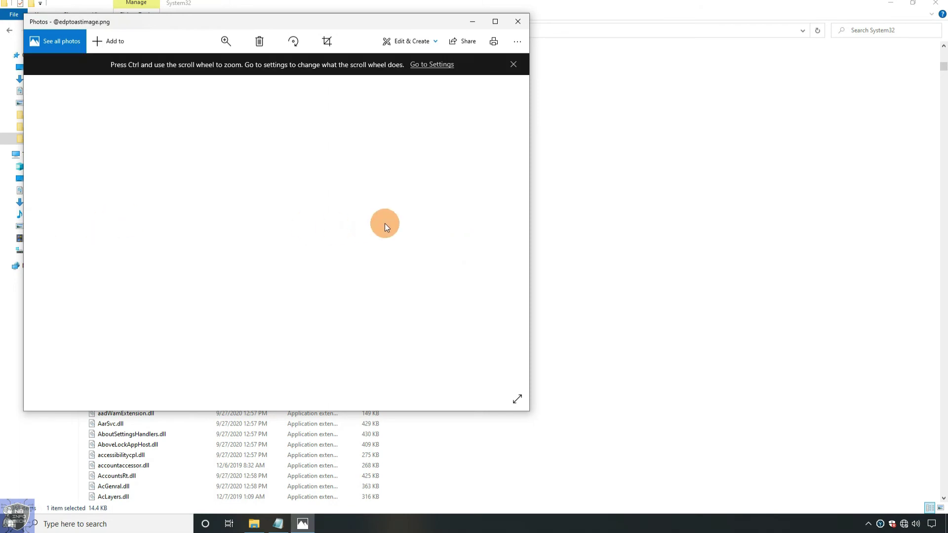
left_click(514, 64)
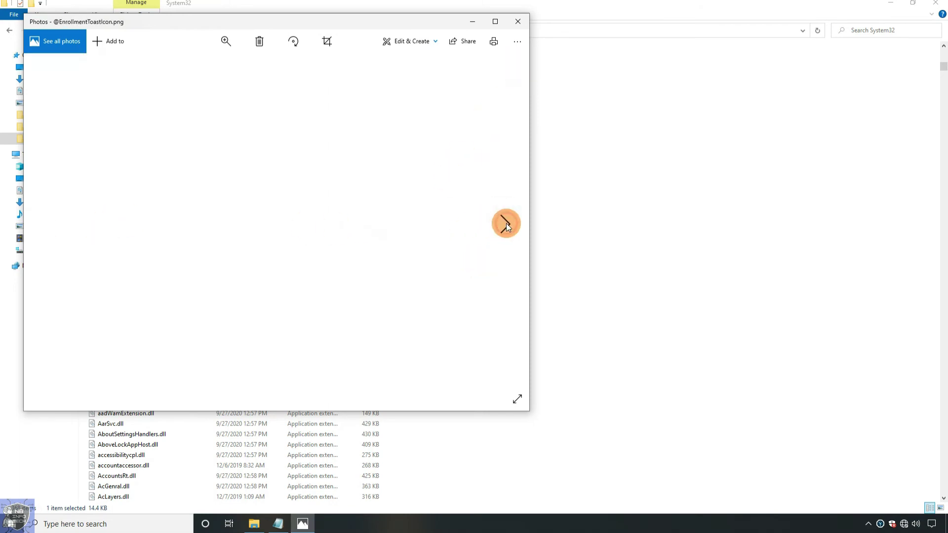
left_click(516, 25)
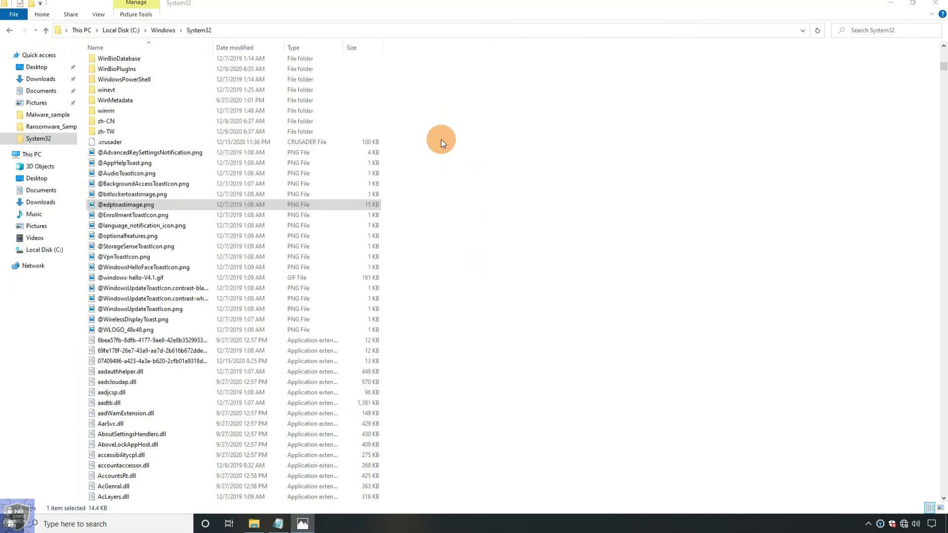
Open Toolwiz Time Freeze, dismiss the engine warning, try Stop Time Freeze, and reach Start's Restart
scroll(153, 316, "down", 10)
scroll(153, 316, "up", 8)
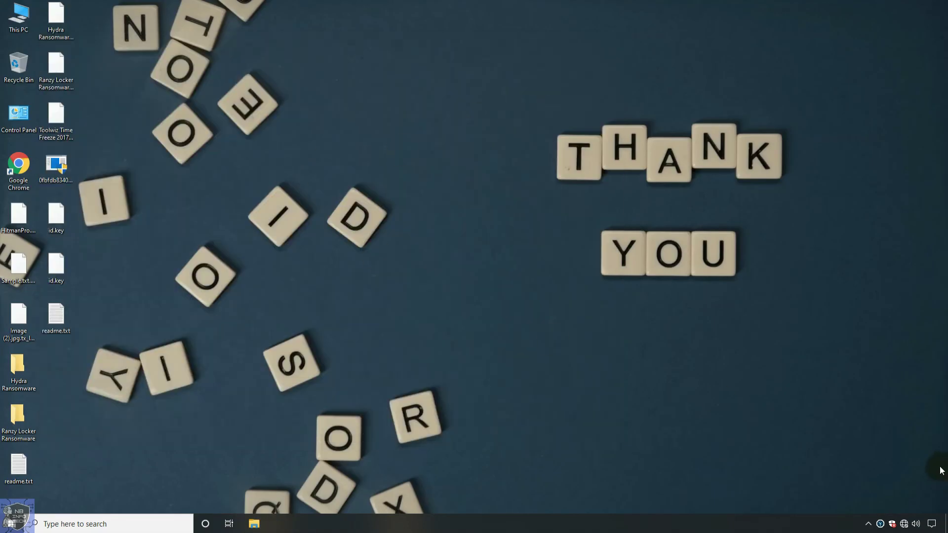
left_click(881, 524)
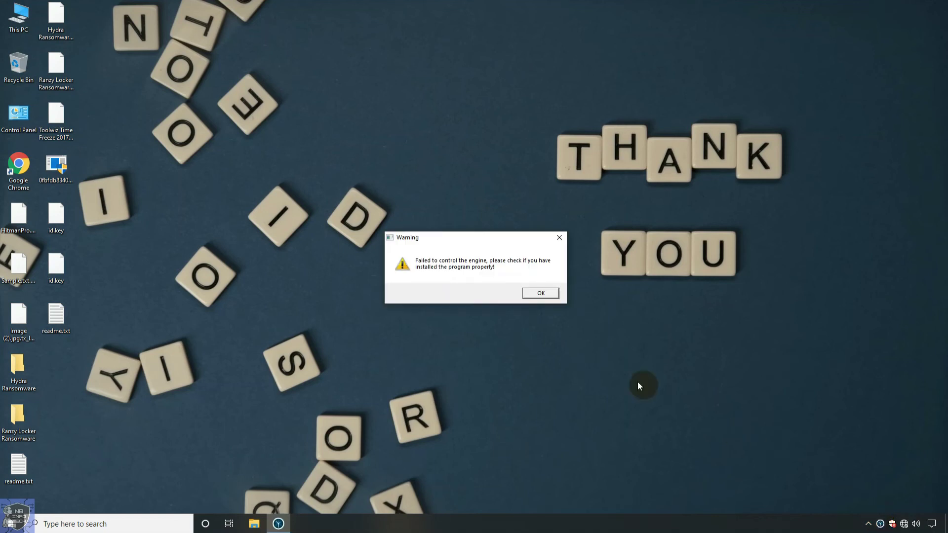
left_click(536, 293)
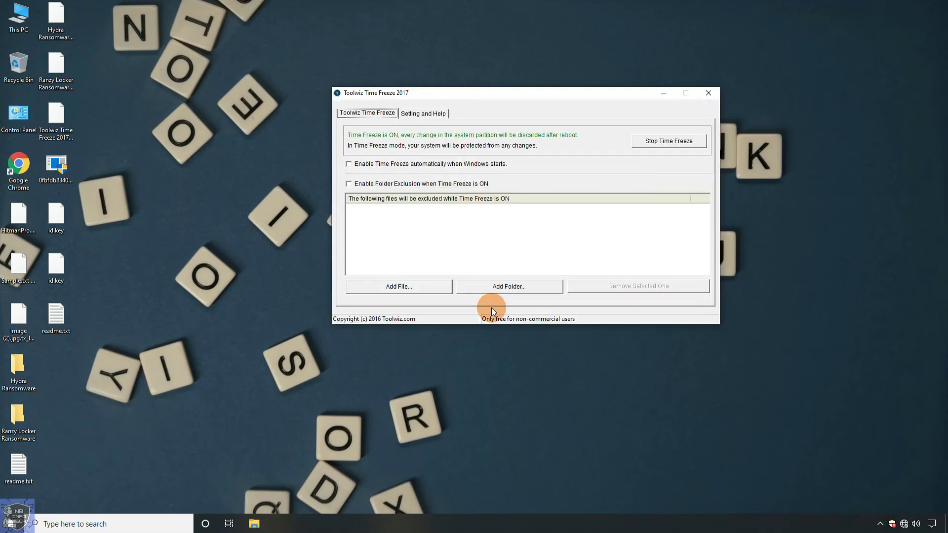
left_click(661, 142)
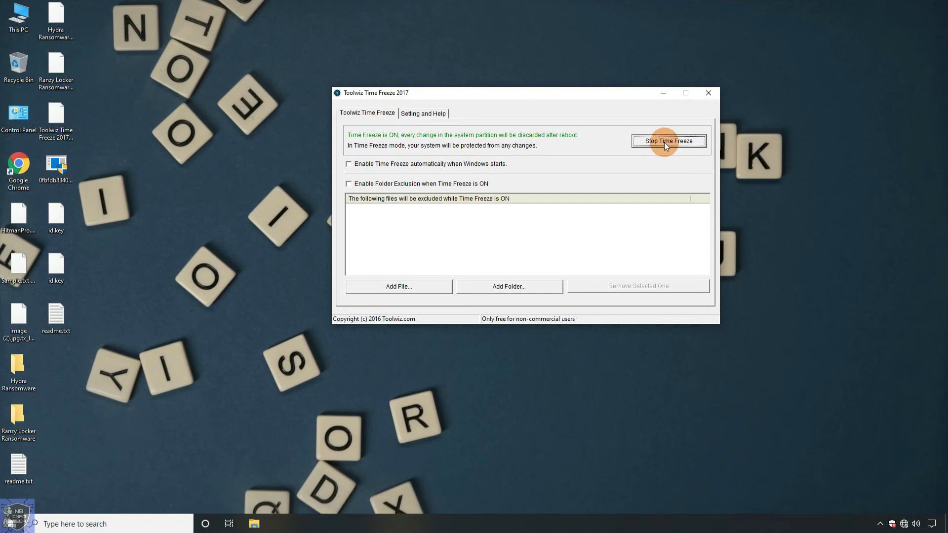
left_click(29, 523)
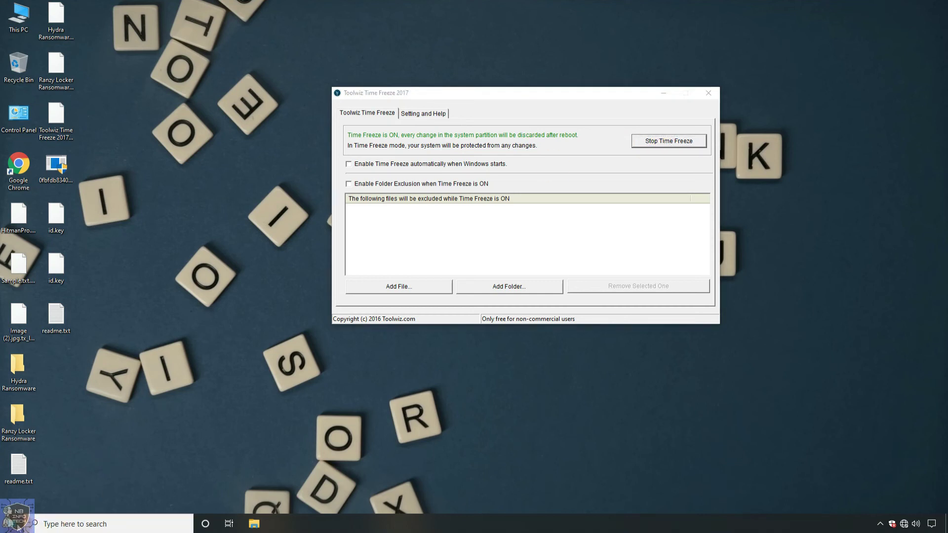
mouse_move(14, 478)
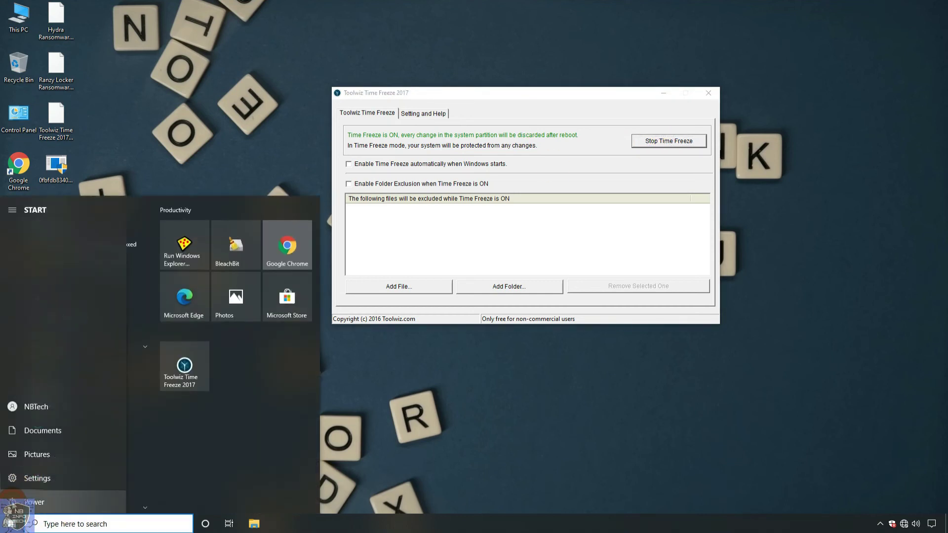
Restart Windows and confirm Sample.txt reads "Hello All," in Notepad
left_click(43, 477)
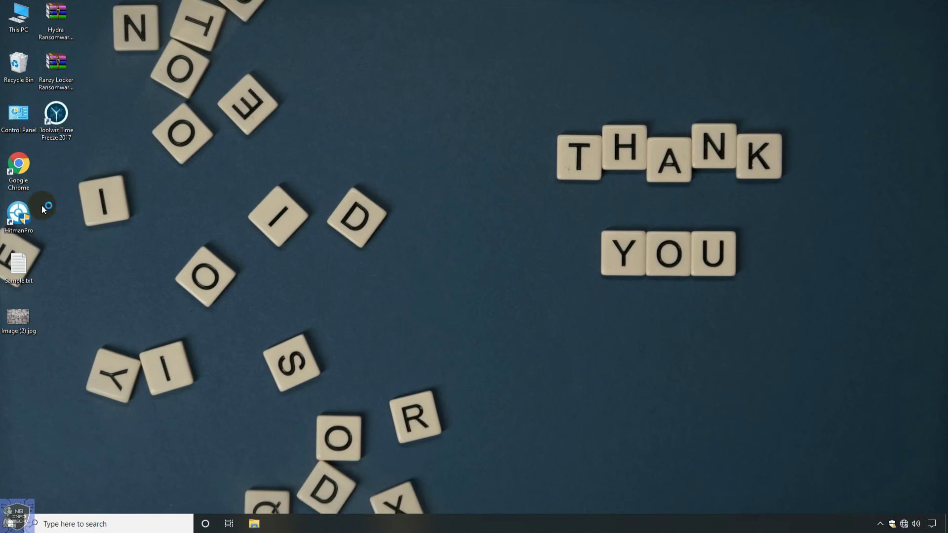
left_click(22, 264)
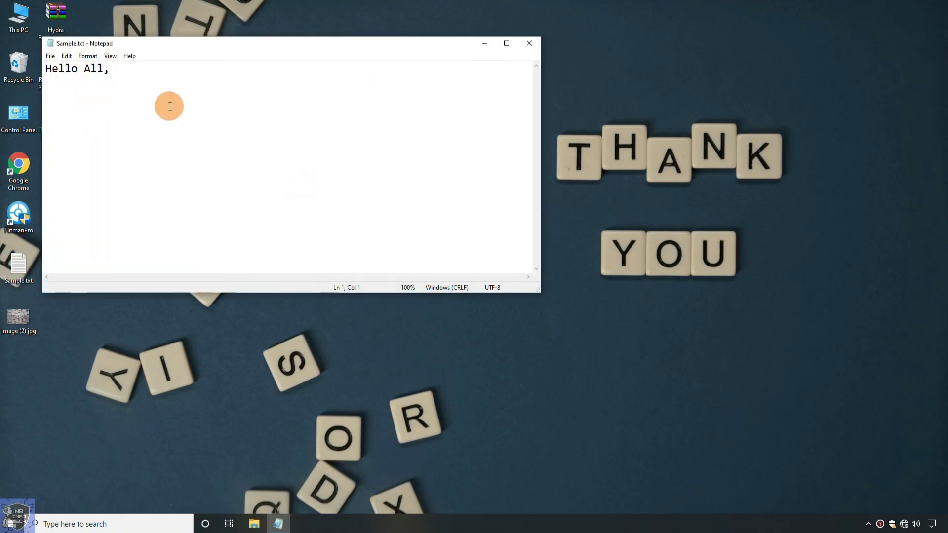
left_click(528, 45)
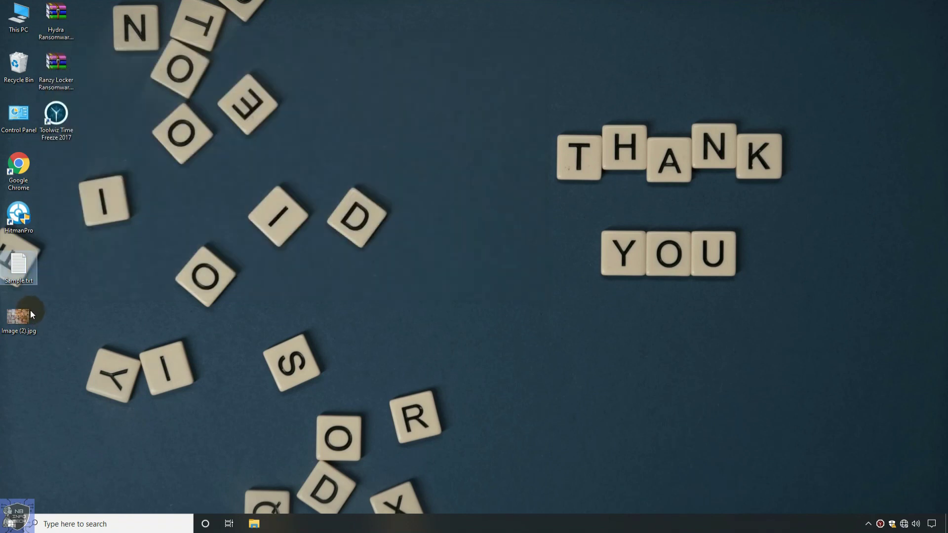
Open a This PC File Explorer window with Win+E
left_click(18, 18)
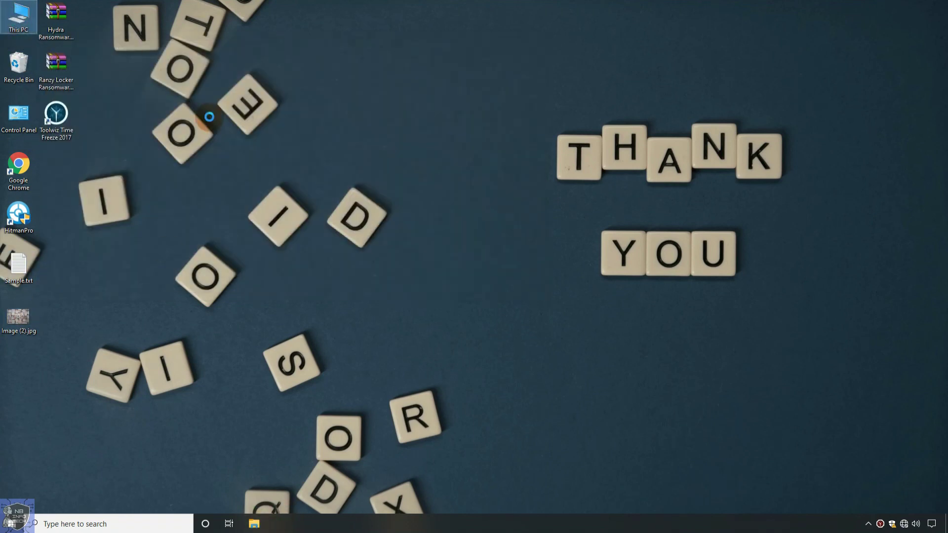
left_click(284, 172)
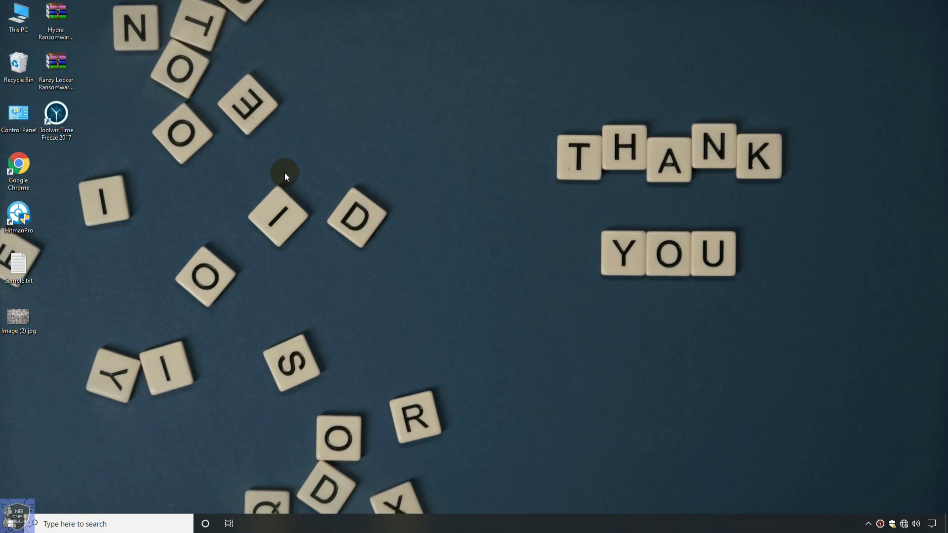
key("super+e")
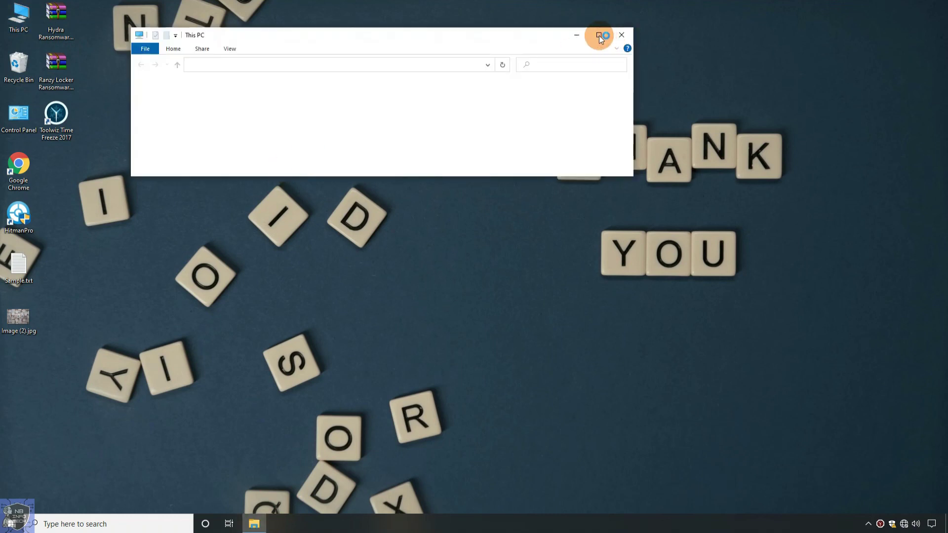
Maximize Explorer, confirm Sample Text Document (5).txt in Documents is readable, then move to Pictures
left_click(599, 36)
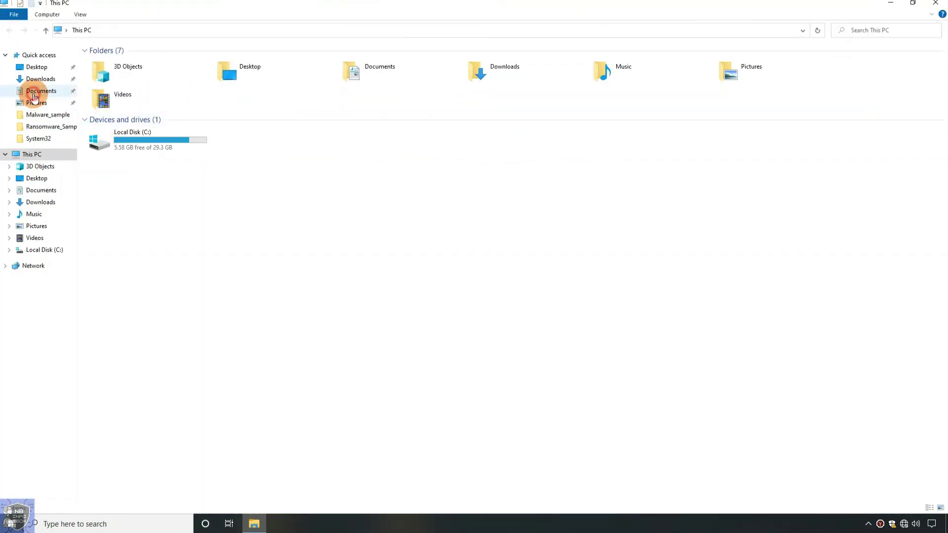
left_click(34, 93)
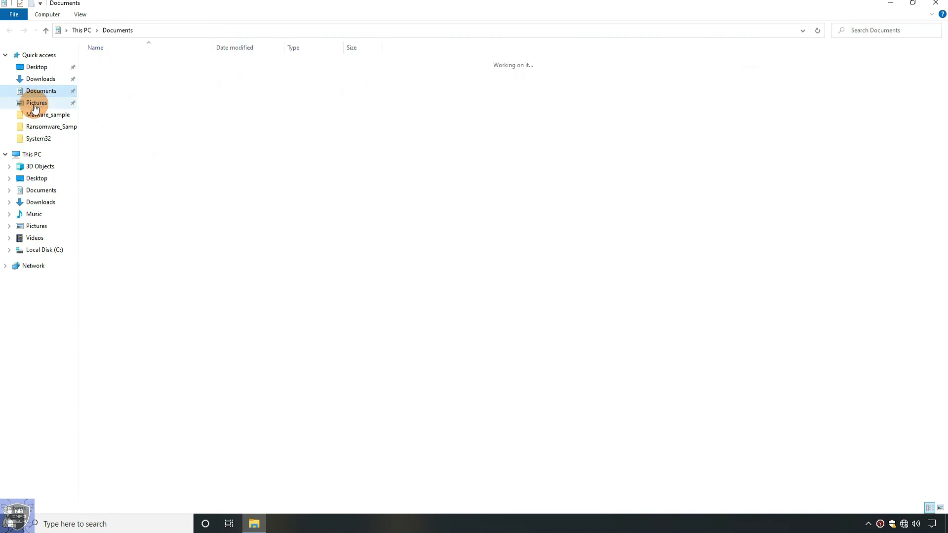
left_click(125, 105)
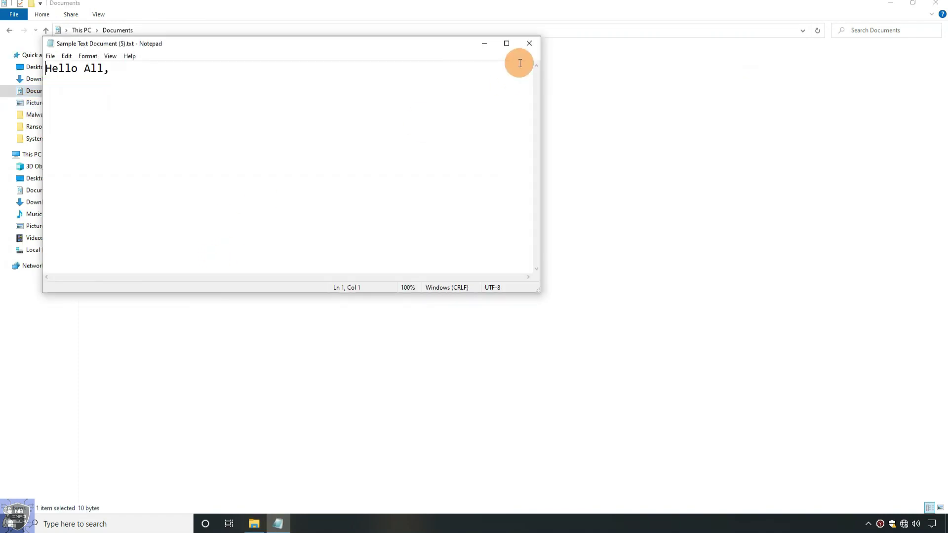
left_click(526, 42)
key("Down")
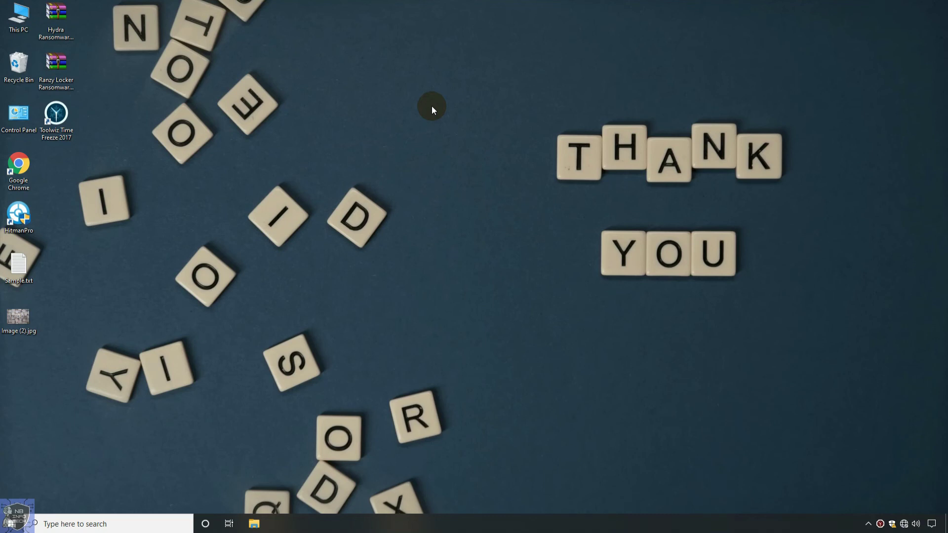
Refresh the desktop, reopen Toolwiz showing Time Freeze OFF, review Setting and Help, then close it
right_click(431, 105)
left_click(439, 131)
left_click(881, 525)
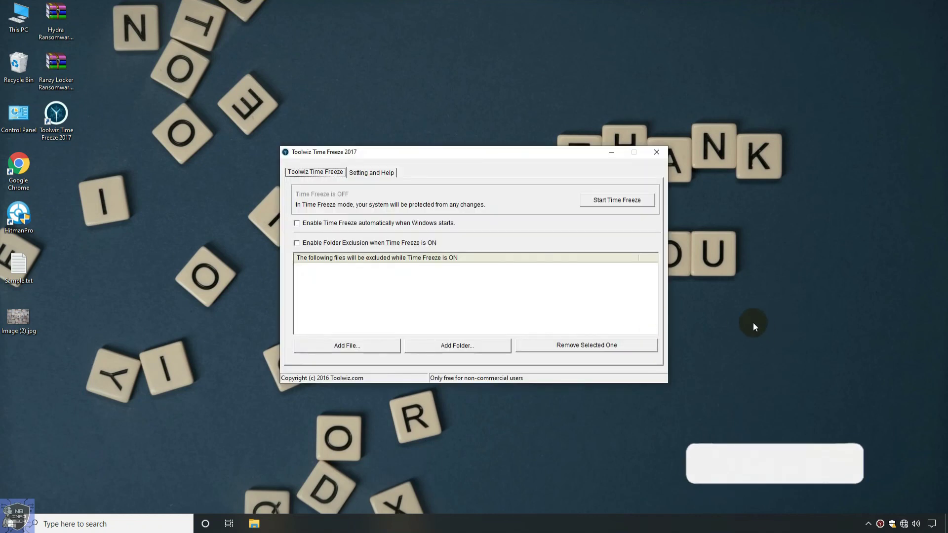
left_click(371, 172)
left_click(326, 176)
left_click(371, 173)
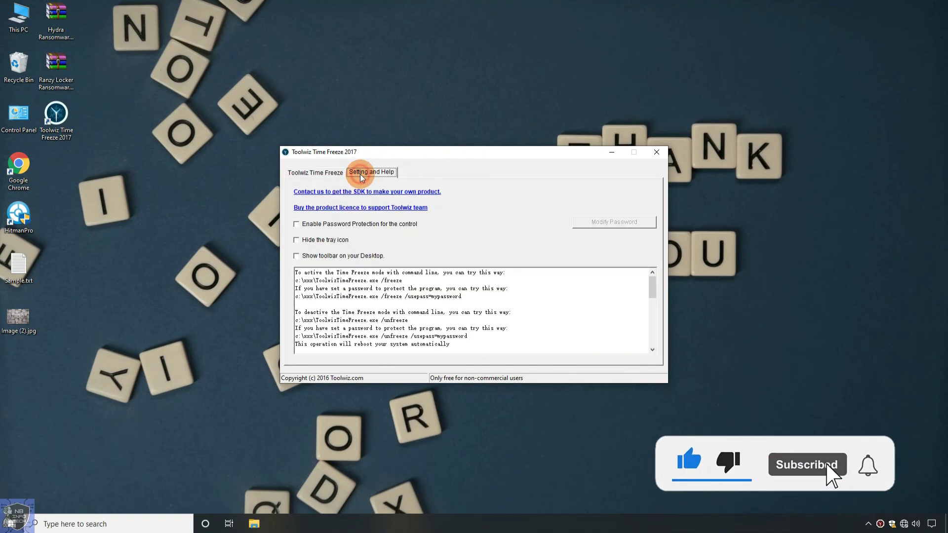
left_click(657, 153)
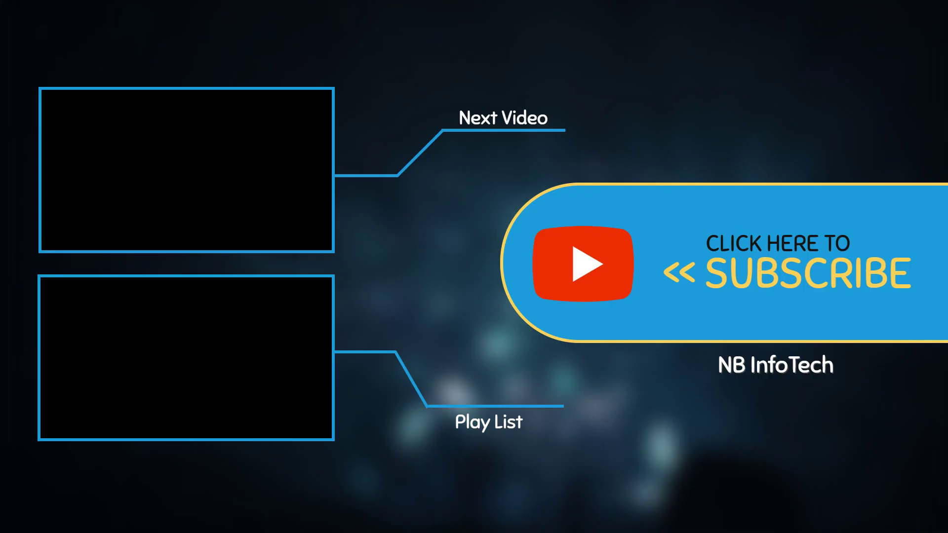